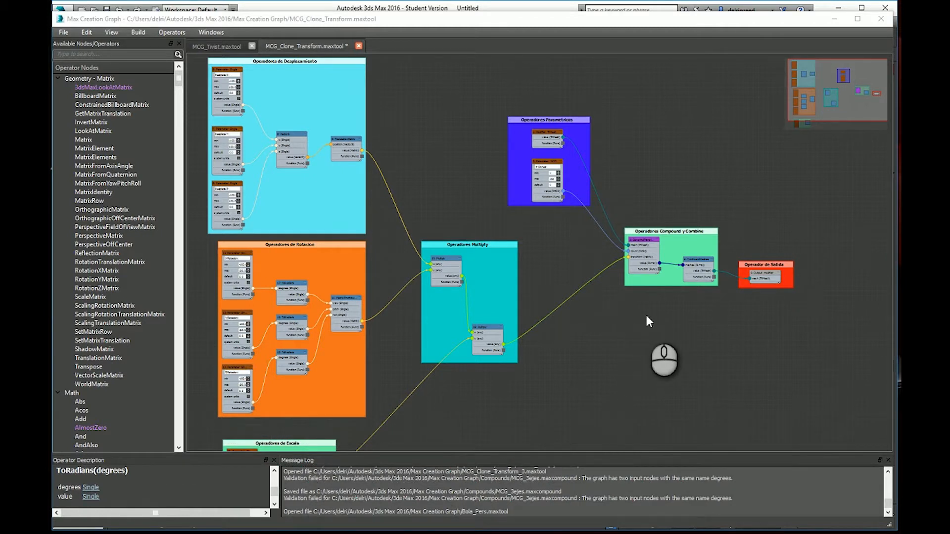
Open the CloneAndTransformMesh compound from the Operadores Compound y Combine group in its own tab
{"action": "scroll", "coordinate": [679, 247], "scroll_direction": "up", "scroll_amount": 3}
{"action": "scroll", "coordinate": [679, 244], "scroll_direction": "up", "scroll_amount": 5}
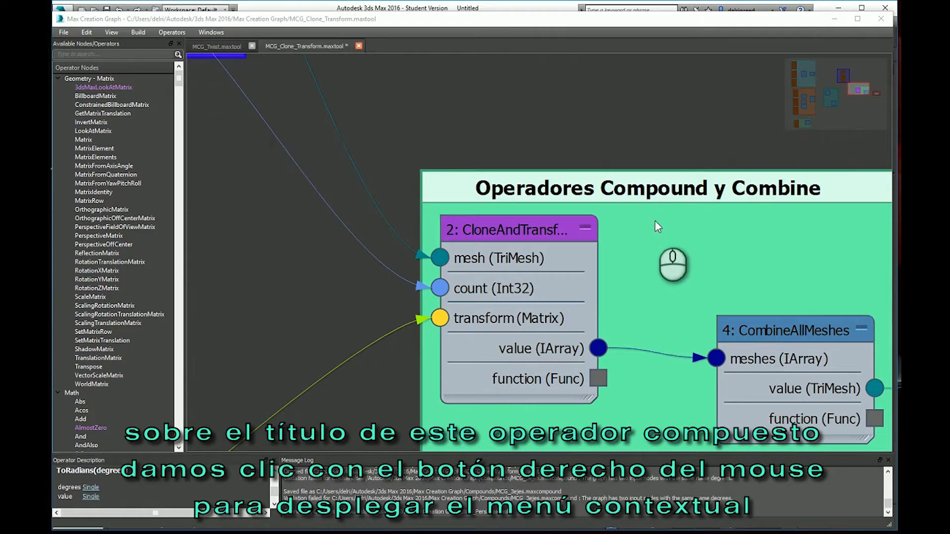
{"action": "right_click", "coordinate": [570, 232]}
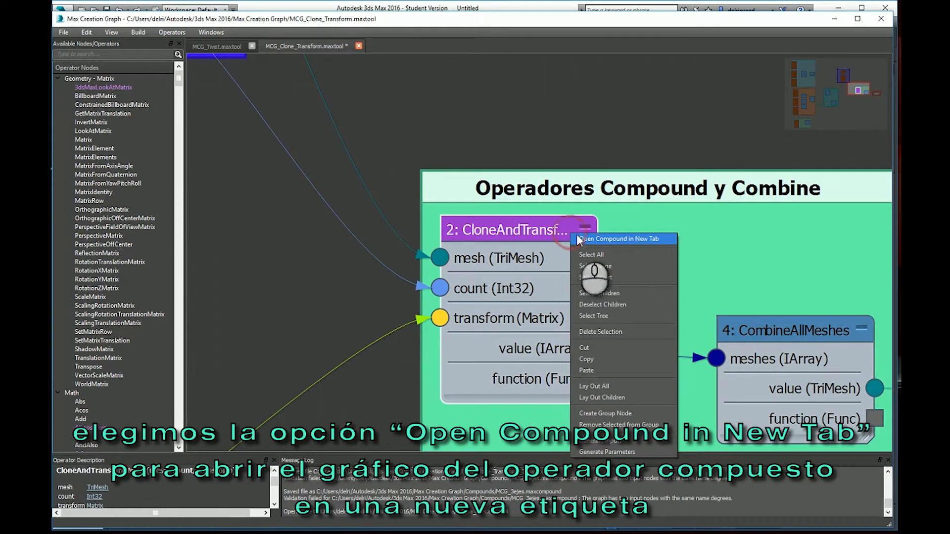
{"action": "left_click", "coordinate": [666, 239]}
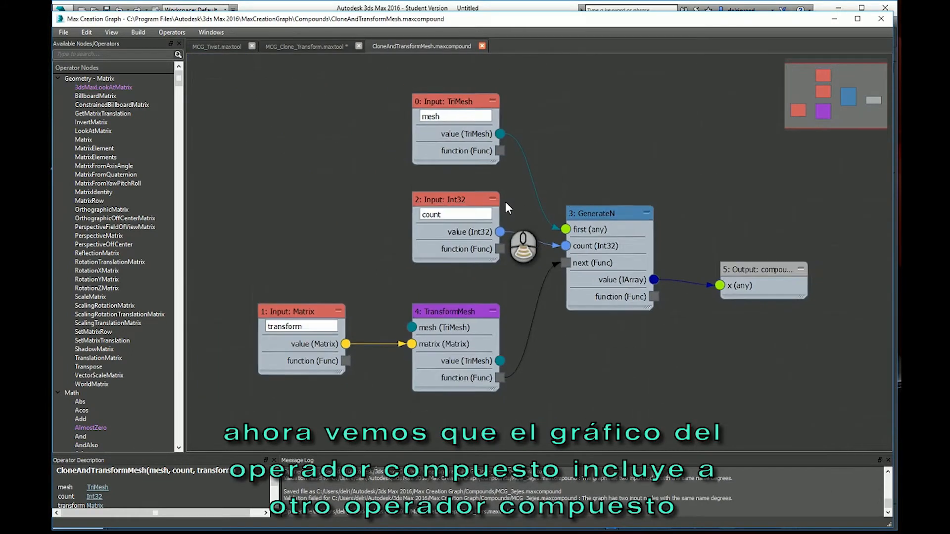
Open the nested TransformMesh compound in its own tab to view its graph
{"action": "scroll", "coordinate": [524, 272], "scroll_direction": "up", "scroll_amount": 1}
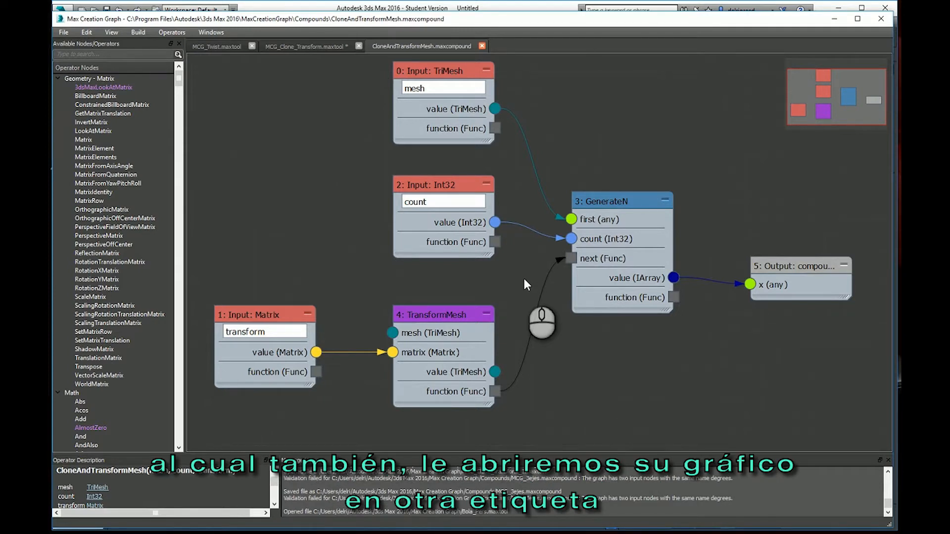
{"action": "right_click", "coordinate": [458, 314]}
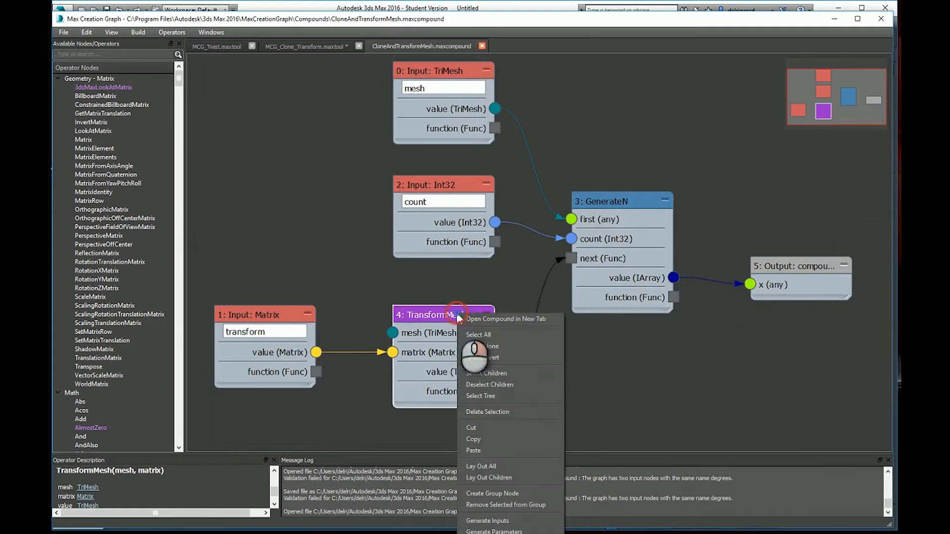
{"action": "left_click", "coordinate": [496, 321]}
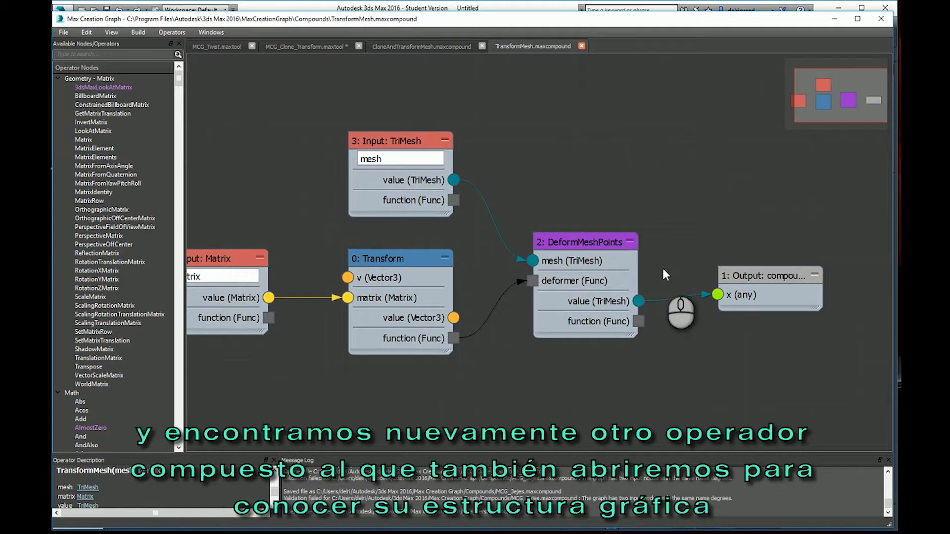
Open the nested DeformMeshPoints compound in its own tab and examine its output operator
{"action": "right_click", "coordinate": [610, 246]}
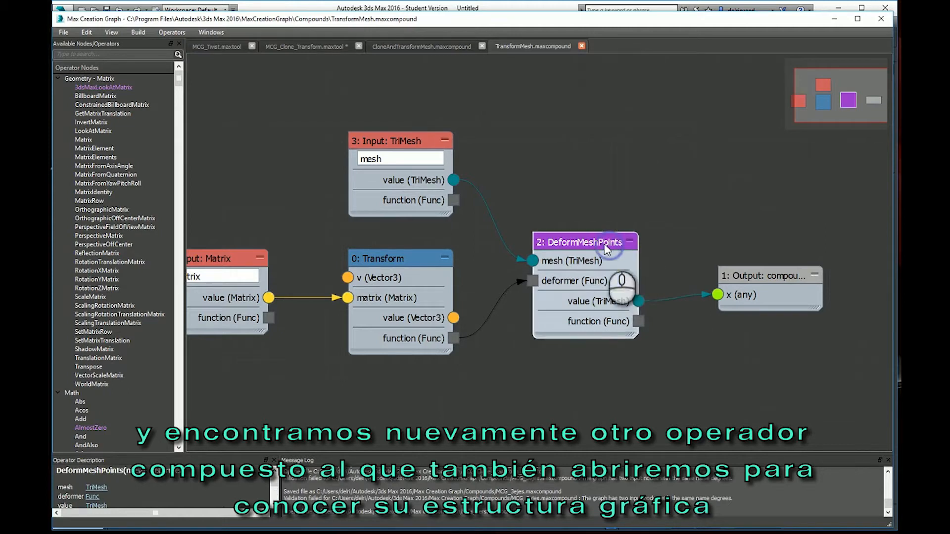
{"action": "left_click", "coordinate": [639, 255]}
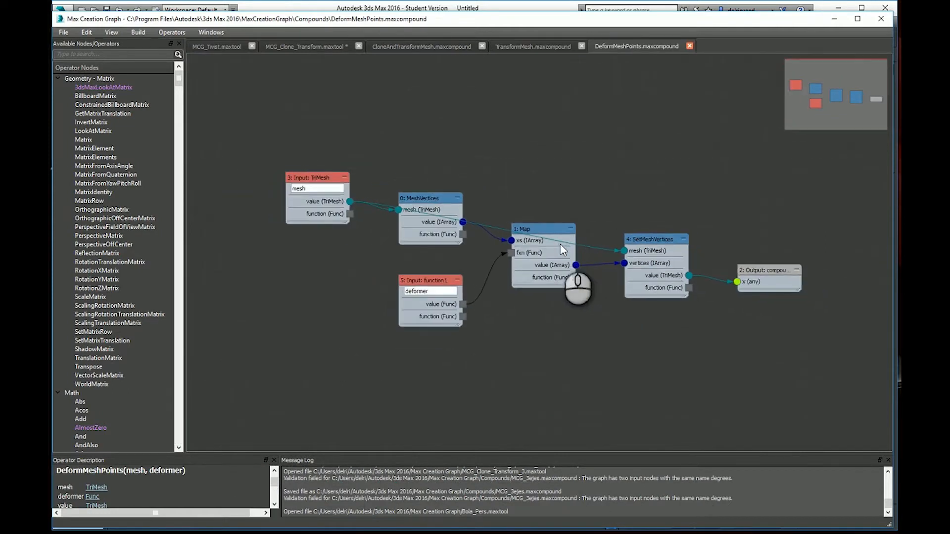
{"action": "scroll", "coordinate": [858, 289], "scroll_direction": "up", "scroll_amount": 2}
{"action": "scroll", "coordinate": [837, 254], "scroll_direction": "up", "scroll_amount": 5}
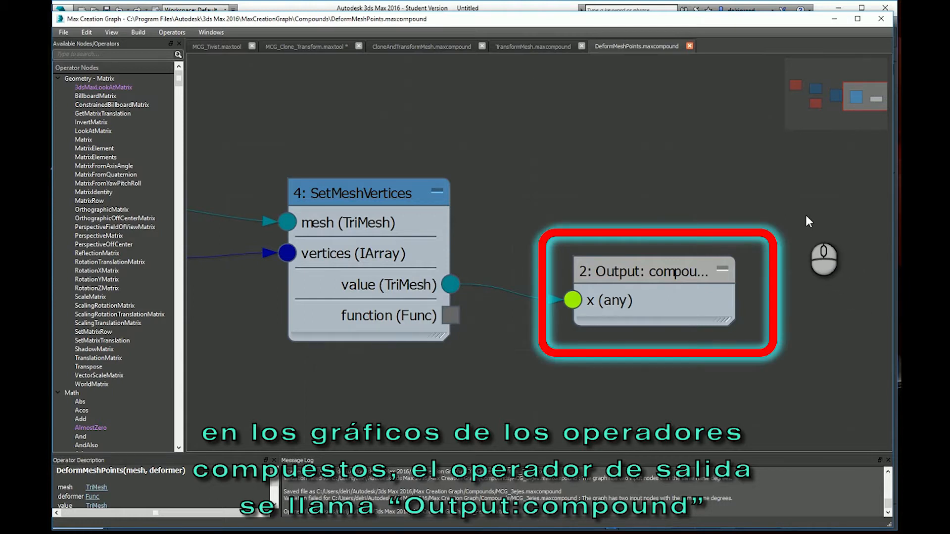
Close the DeformMeshPoints, TransformMesh and CloneAndTransformMesh graphs to return to the MCG_Clone_Transform graph
{"action": "left_click", "coordinate": [689, 46]}
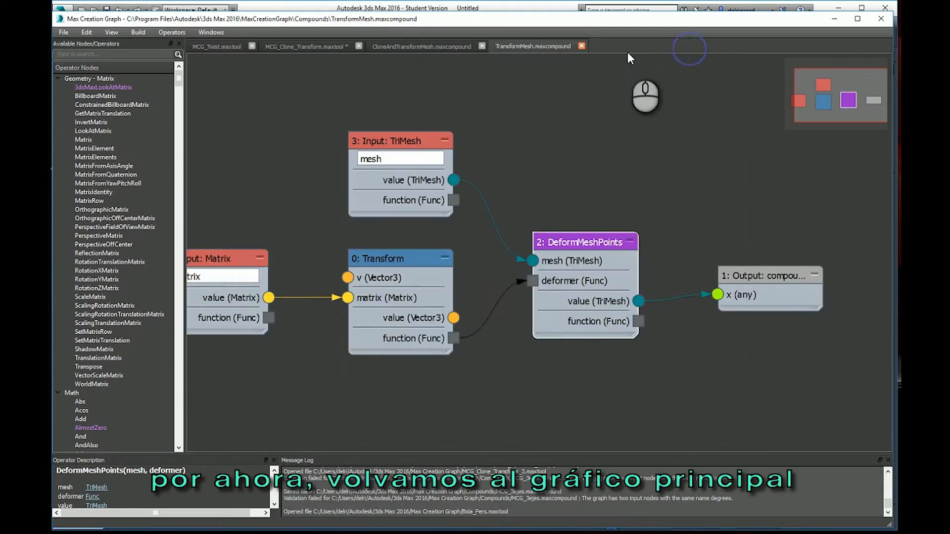
{"action": "left_click", "coordinate": [581, 46]}
{"action": "left_click", "coordinate": [483, 46]}
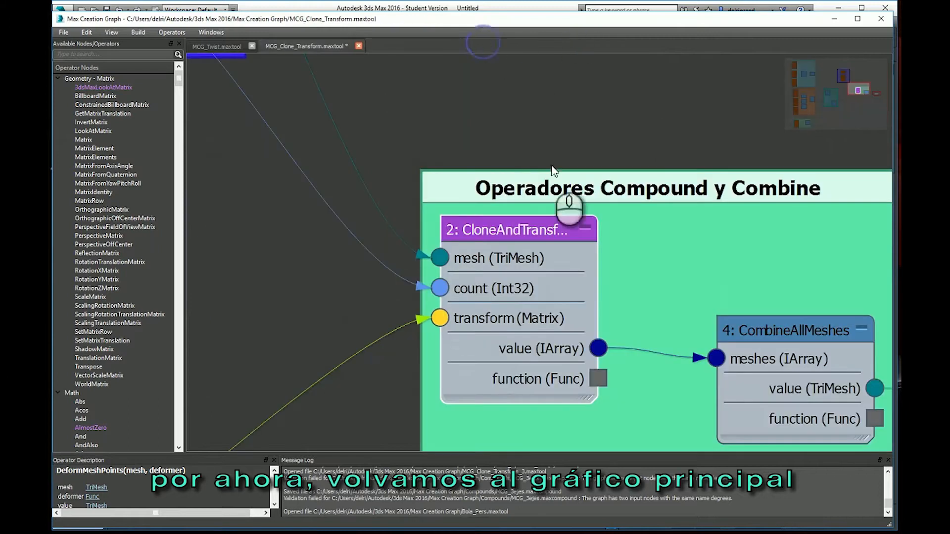
Copy the MatrixFromYawPitchRoll operator and the three ToRadians operators from the Operadores de Rotacion group
{"action": "scroll", "coordinate": [657, 233], "scroll_direction": "down", "scroll_amount": 5}
{"action": "scroll", "coordinate": [663, 234], "scroll_direction": "down", "scroll_amount": 4}
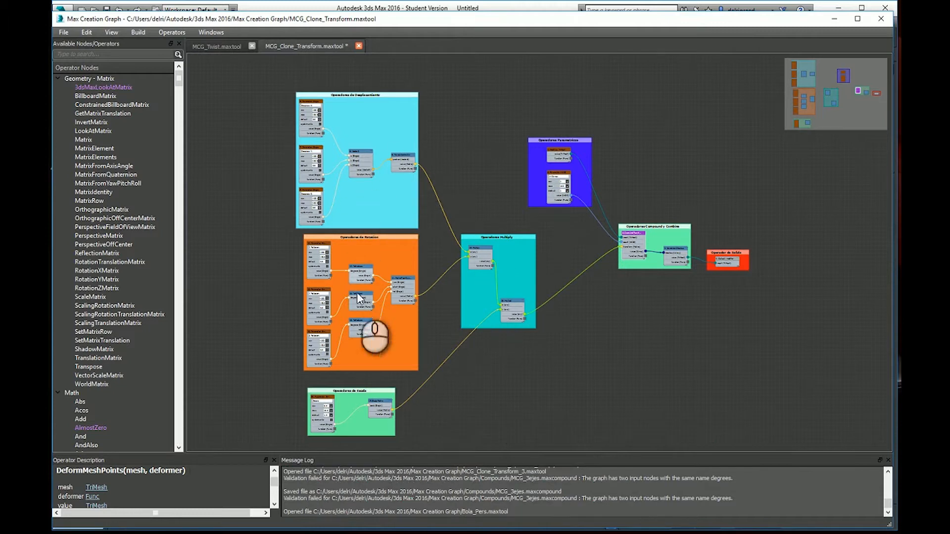
{"action": "scroll", "coordinate": [376, 310], "scroll_direction": "up", "scroll_amount": 5}
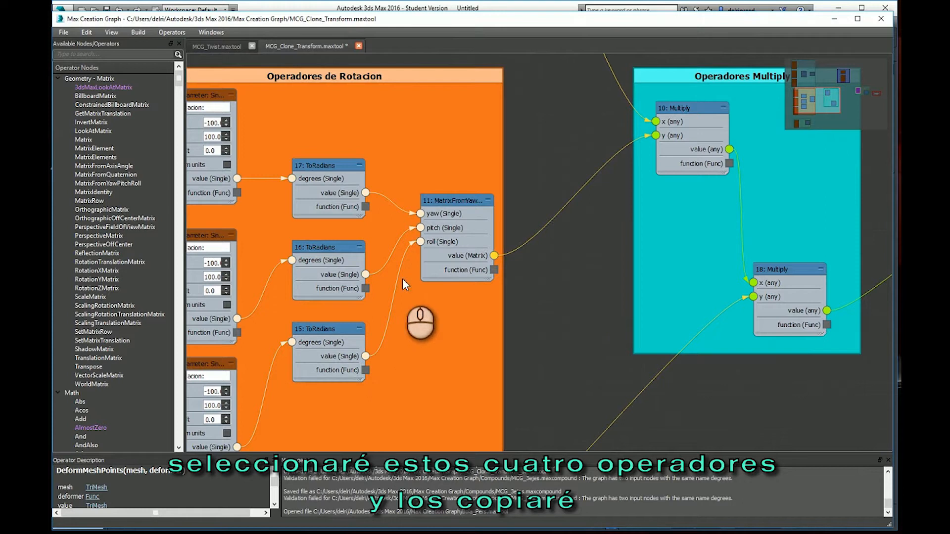
{"action": "left_click", "coordinate": [442, 215]}
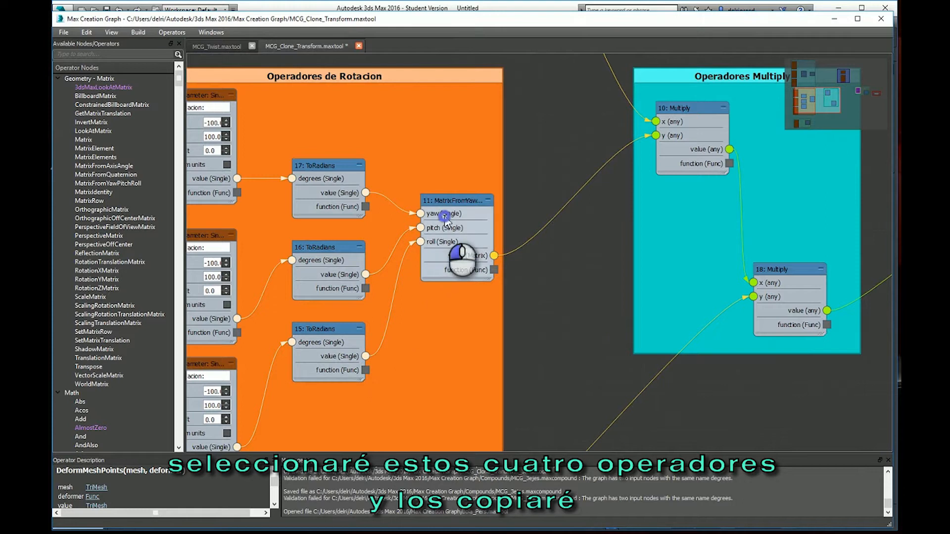
{"action": "left_click", "coordinate": [316, 192], "text": "ctrl"}
{"action": "left_click", "coordinate": [316, 269], "text": "ctrl"}
{"action": "left_click", "coordinate": [325, 340], "text": "ctrl"}
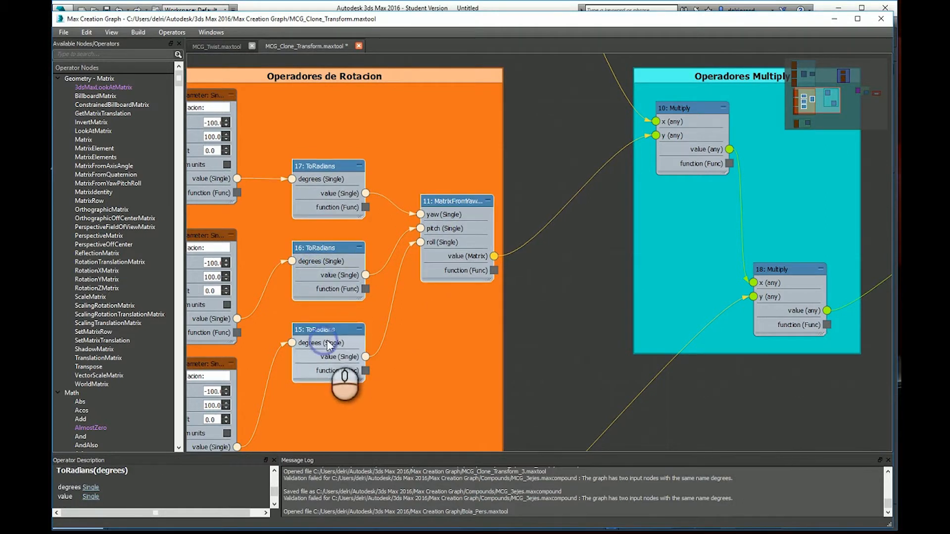
{"action": "right_click", "coordinate": [410, 332]}
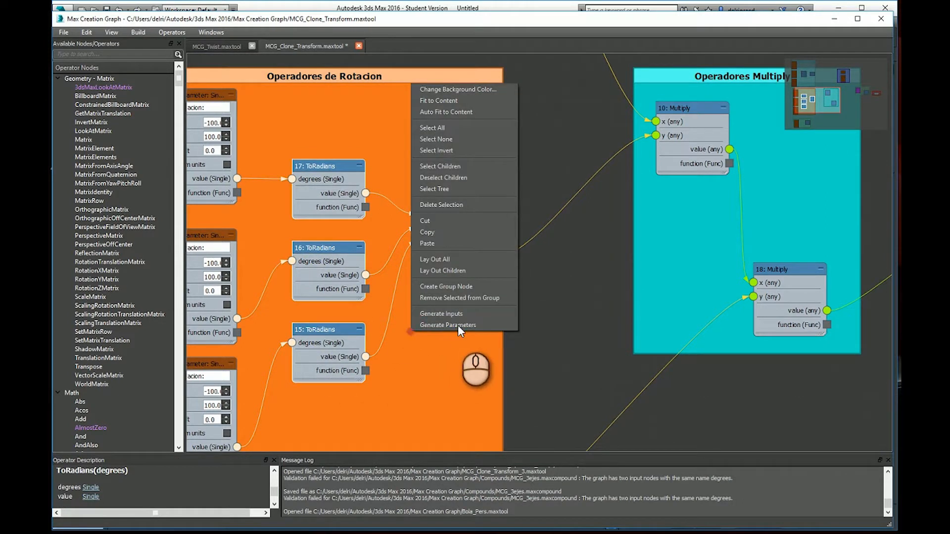
{"action": "left_click", "coordinate": [483, 232]}
Create a new graph and paste the four copied operators into it
{"action": "left_click", "coordinate": [64, 33]}
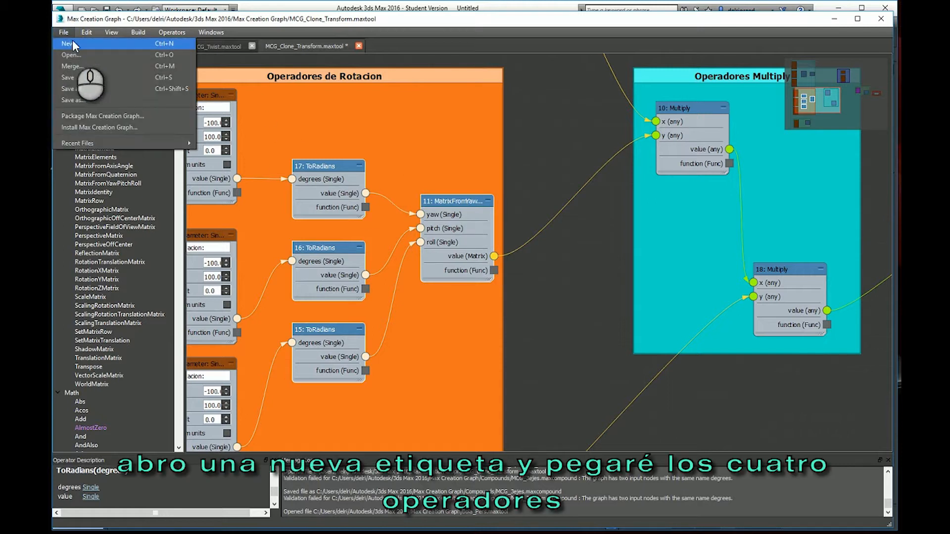
{"action": "left_click", "coordinate": [135, 44]}
{"action": "right_click", "coordinate": [414, 98]}
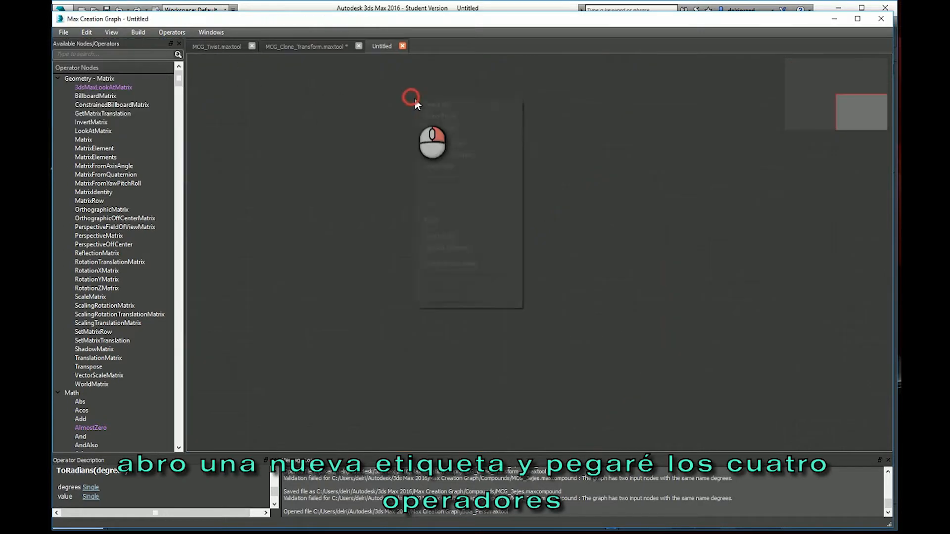
{"action": "left_click", "coordinate": [461, 218]}
{"action": "scroll", "coordinate": [507, 180], "scroll_direction": "up", "scroll_amount": 3}
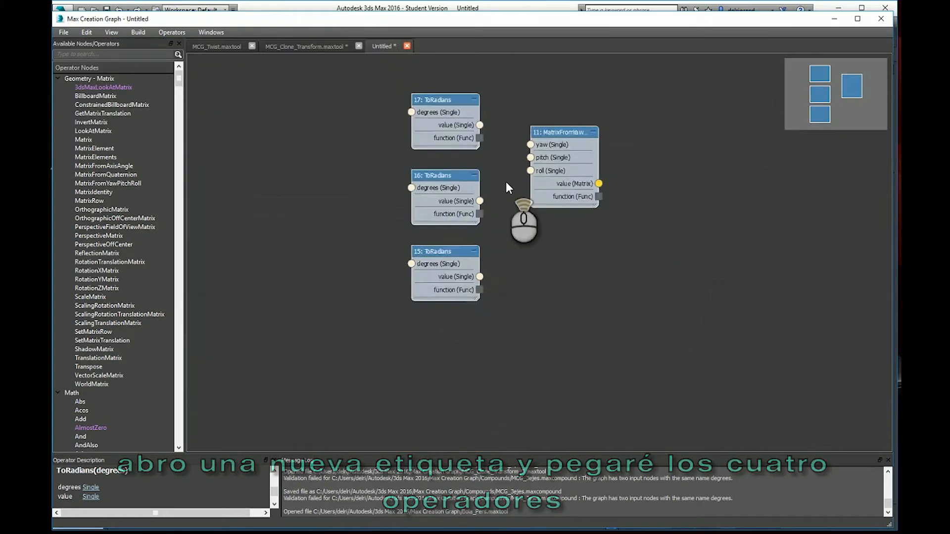
{"action": "scroll", "coordinate": [559, 330], "scroll_direction": "down", "scroll_amount": 3}
{"action": "scroll", "coordinate": [520, 220], "scroll_direction": "up", "scroll_amount": 4}
{"action": "scroll", "coordinate": [520, 221], "scroll_direction": "up", "scroll_amount": 1}
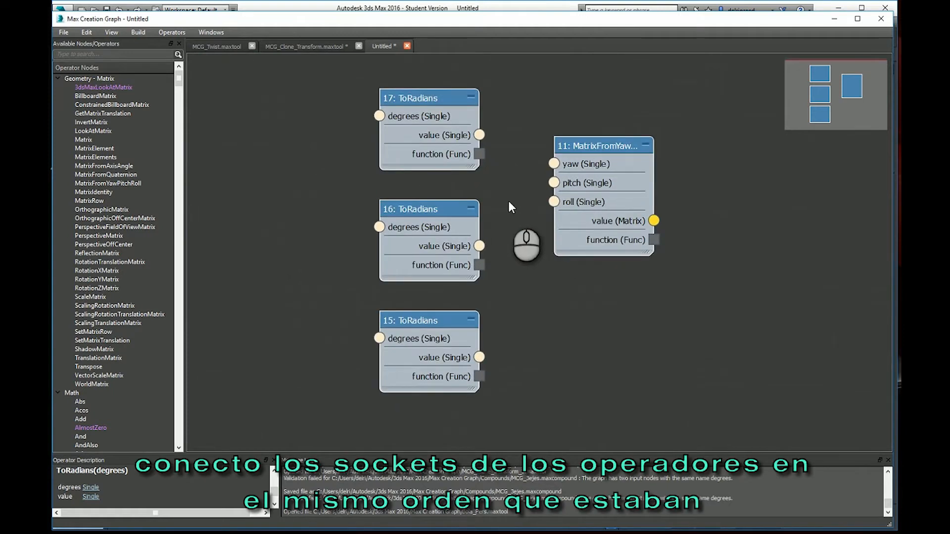
Connect the values of ToRadians operators 17, 16 and 15 to the matrix operator's yaw, pitch and roll inputs respectively
{"action": "left_click_drag", "start_coordinate": [479, 134], "coordinate": [554, 164]}
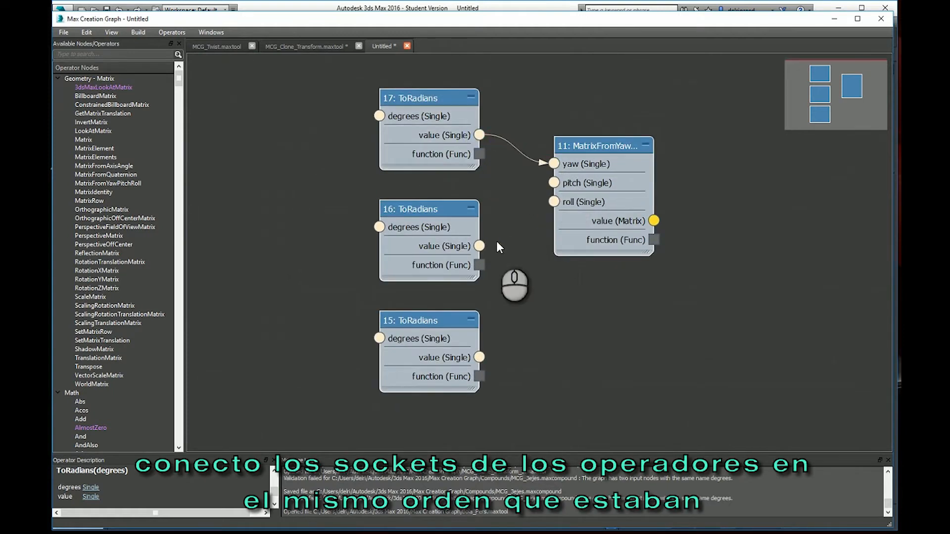
{"action": "left_click_drag", "start_coordinate": [479, 246], "coordinate": [555, 183]}
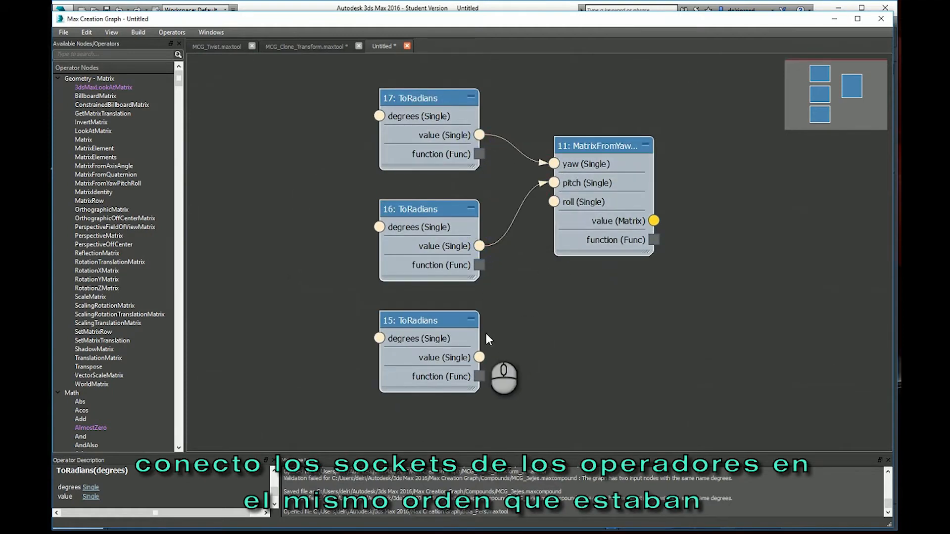
{"action": "left_click_drag", "start_coordinate": [479, 357], "coordinate": [554, 201]}
Add an Output: compound operator beside the matrix operator and connect the matrix value to its x input
{"action": "scroll", "coordinate": [514, 234], "scroll_direction": "down", "scroll_amount": 2}
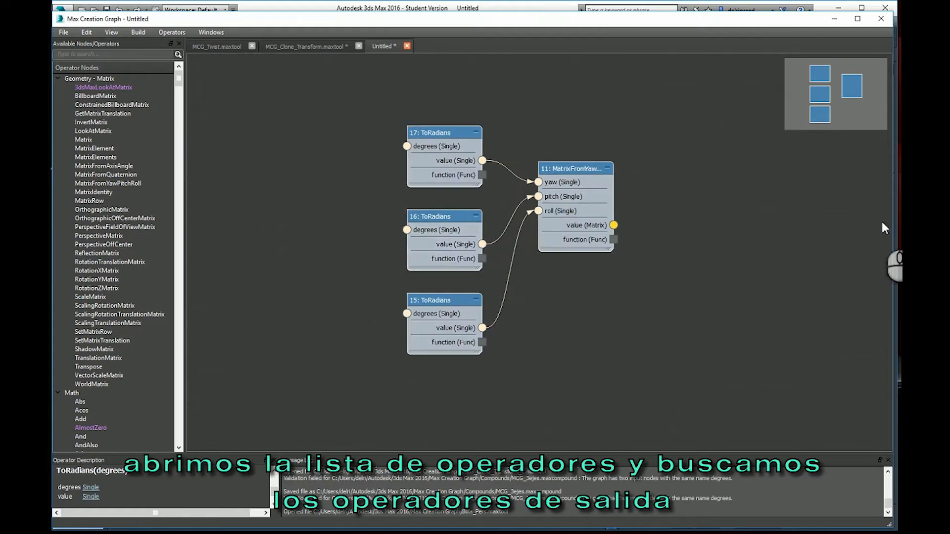
{"action": "scroll", "coordinate": [737, 242], "scroll_direction": "up", "scroll_amount": 1}
{"action": "type", "text": "x"}
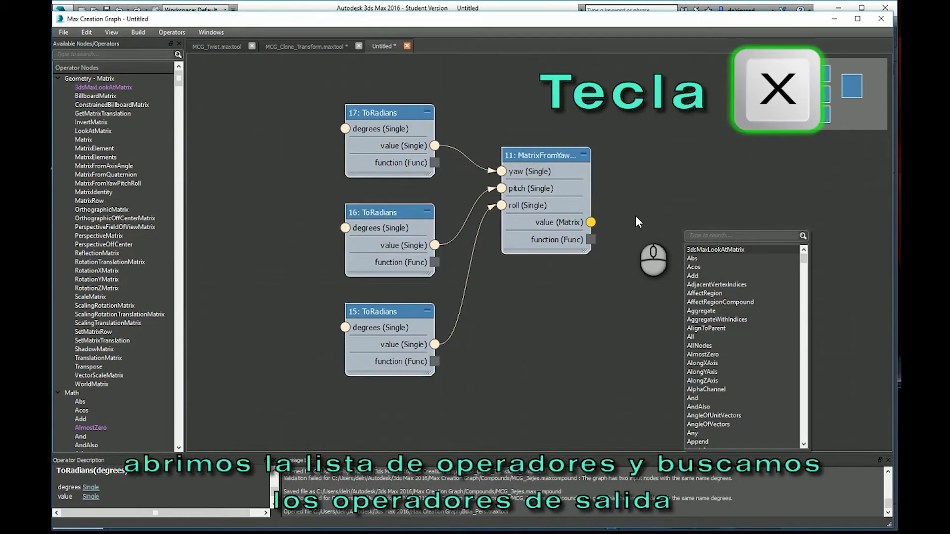
{"action": "type", "text": "out"}
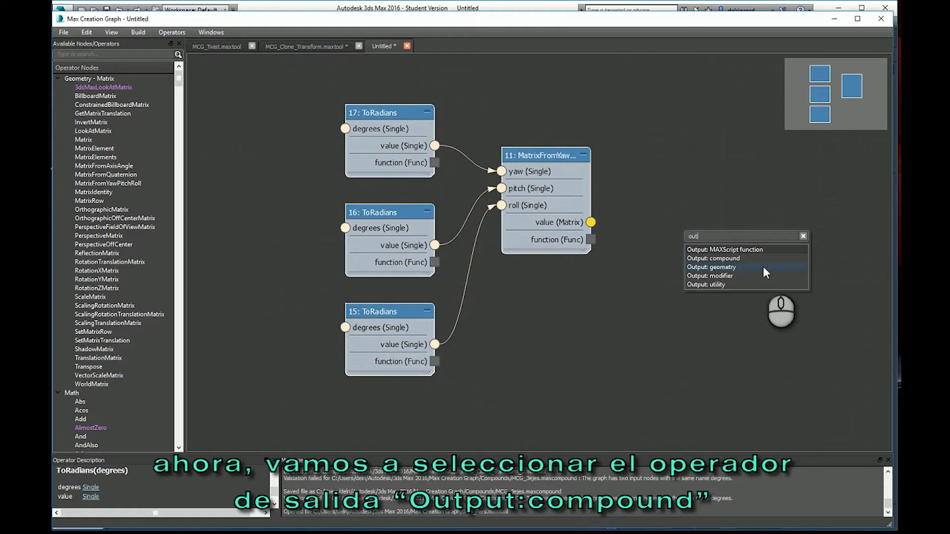
{"action": "left_click", "coordinate": [763, 260]}
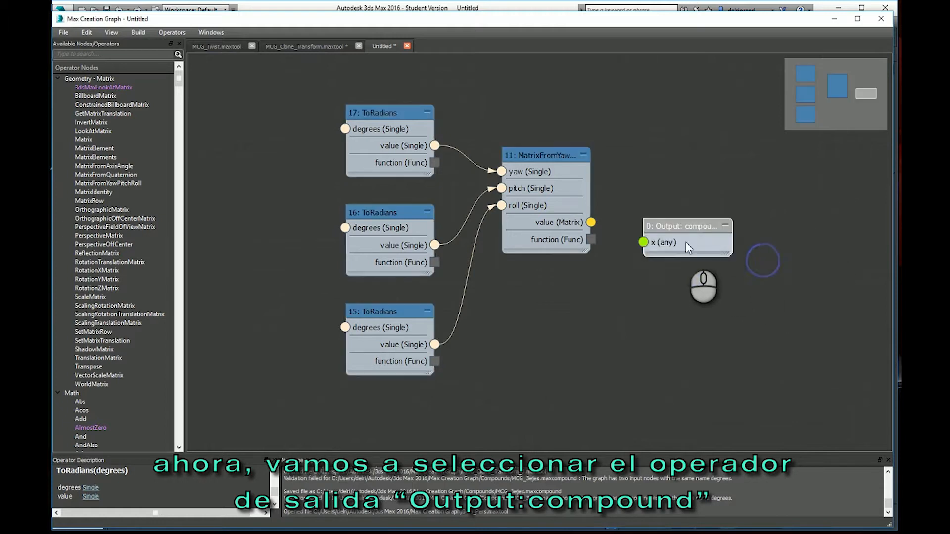
{"action": "left_click_drag", "start_coordinate": [591, 223], "coordinate": [645, 242]}
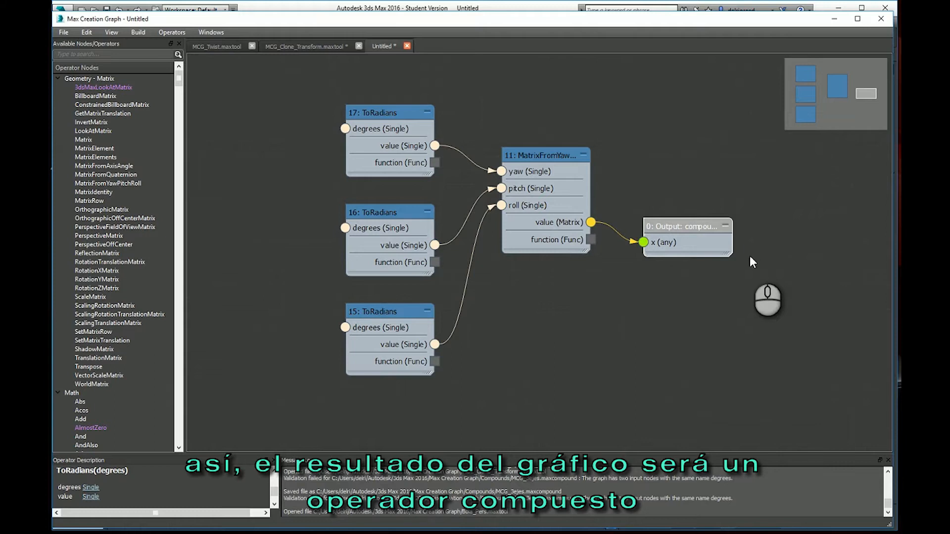
Generate an input operator for the ToRadians operator that feeds yaw and name it x
{"action": "scroll", "coordinate": [745, 265], "scroll_direction": "down", "scroll_amount": 3}
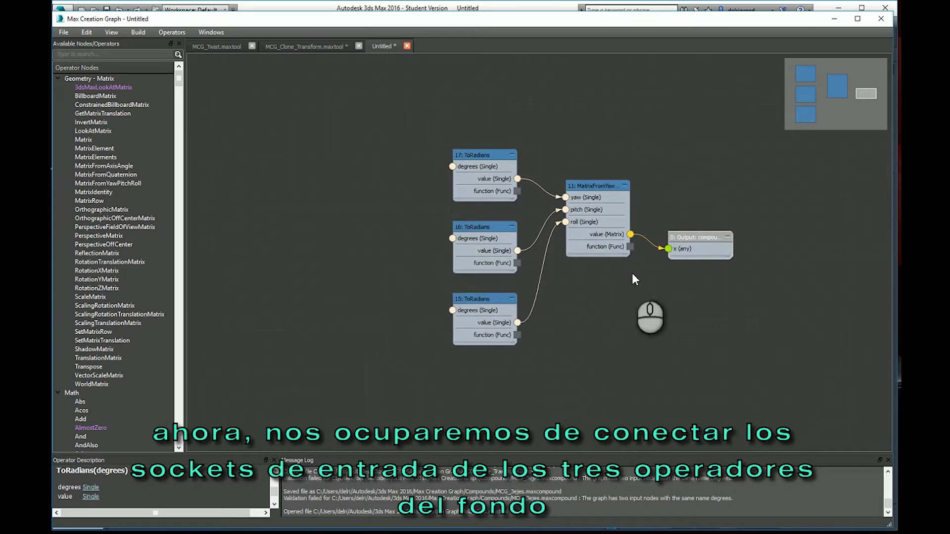
{"action": "scroll", "coordinate": [445, 279], "scroll_direction": "up", "scroll_amount": 2}
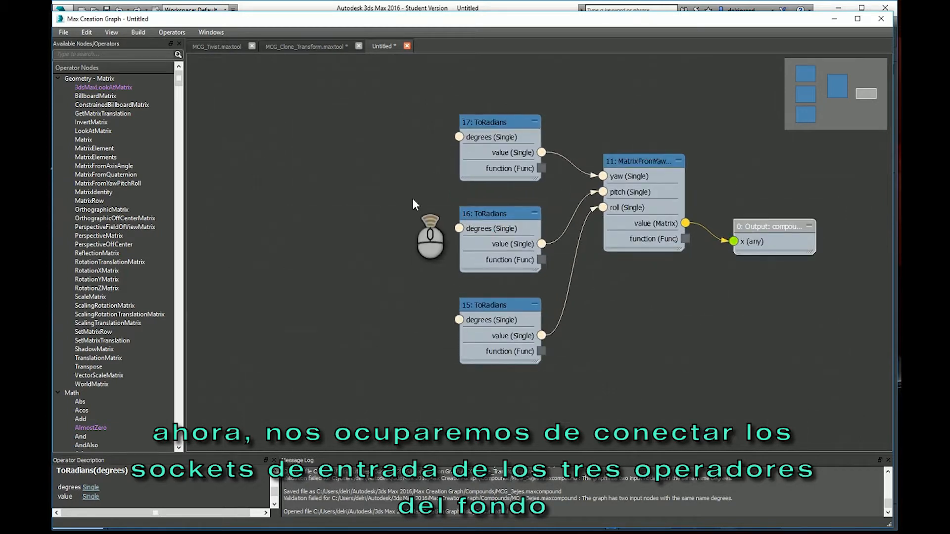
{"action": "scroll", "coordinate": [415, 198], "scroll_direction": "up", "scroll_amount": 1}
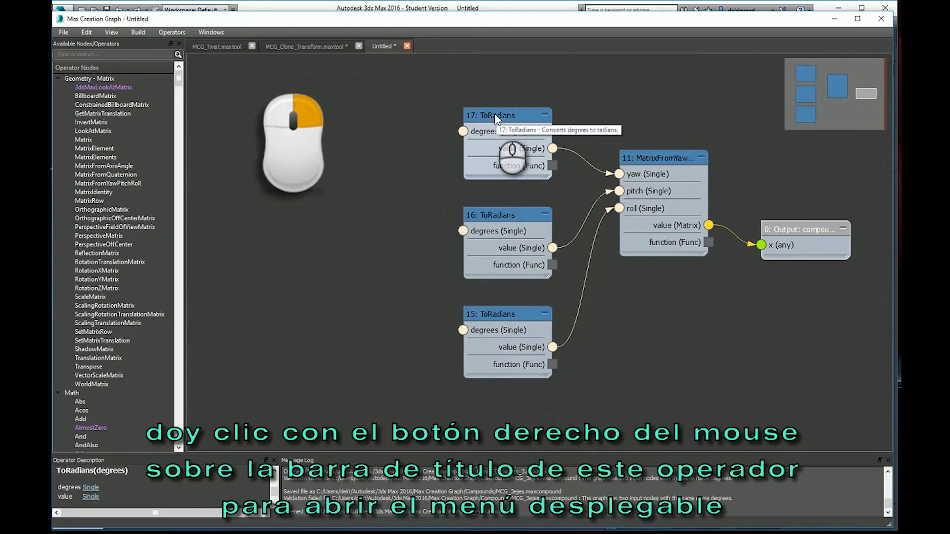
{"action": "right_click", "coordinate": [521, 115]}
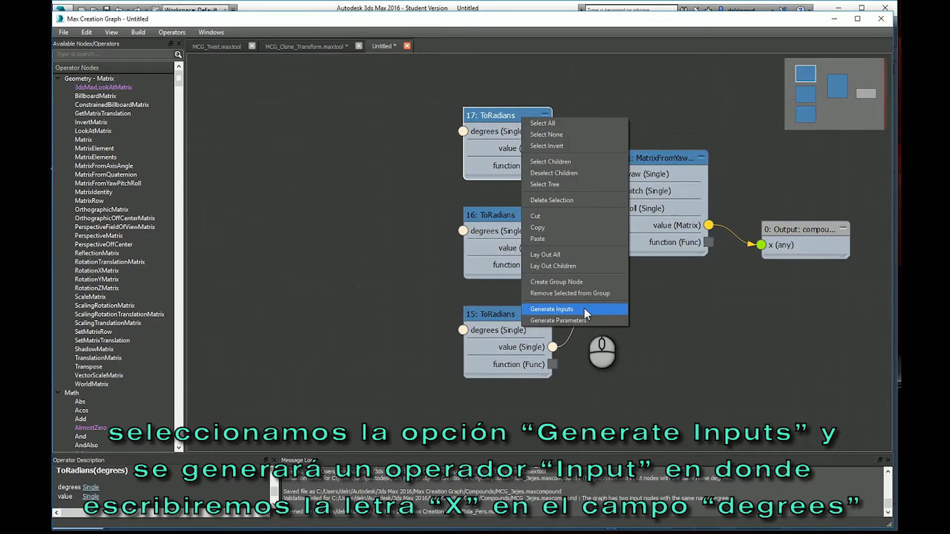
{"action": "left_click", "coordinate": [584, 308]}
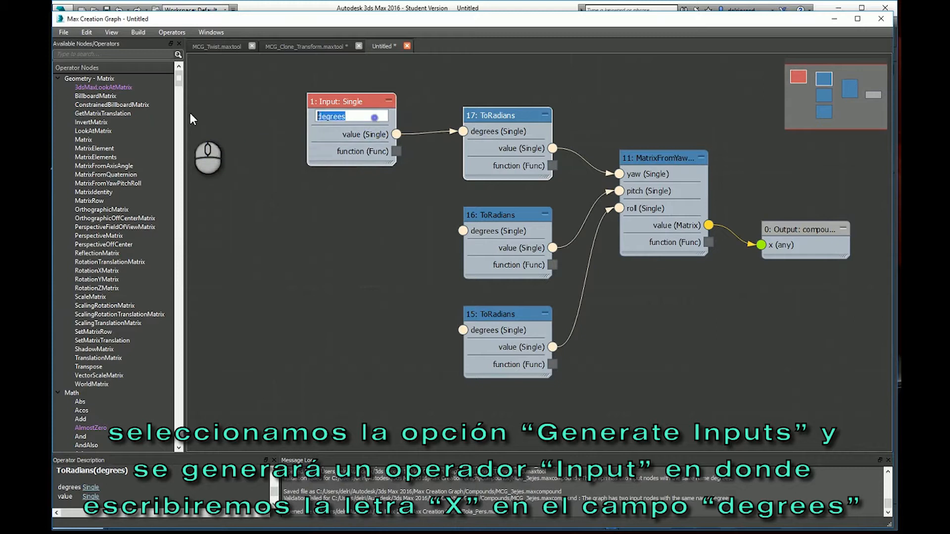
{"action": "type", "text": "x"}
Generate an input operator for the ToRadians operator that feeds pitch and name it y
{"action": "right_click", "coordinate": [503, 211]}
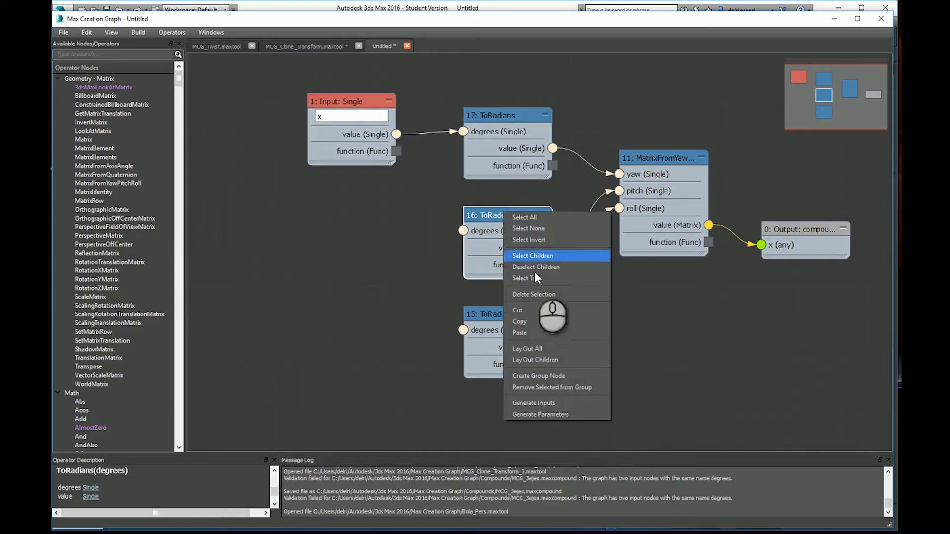
{"action": "left_click", "coordinate": [548, 402]}
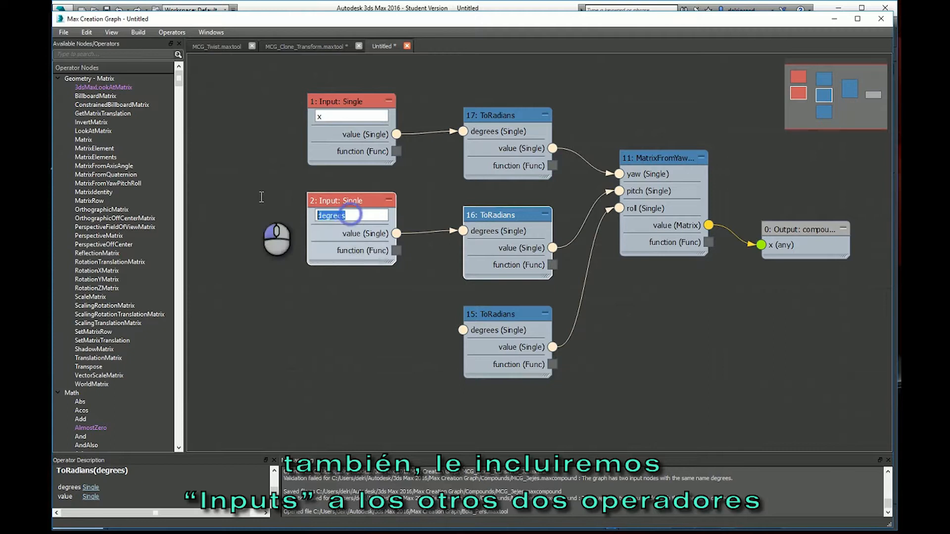
{"action": "type", "text": "y"}
Generate an input operator for the ToRadians operator that feeds roll and name it z
{"action": "right_click", "coordinate": [497, 309]}
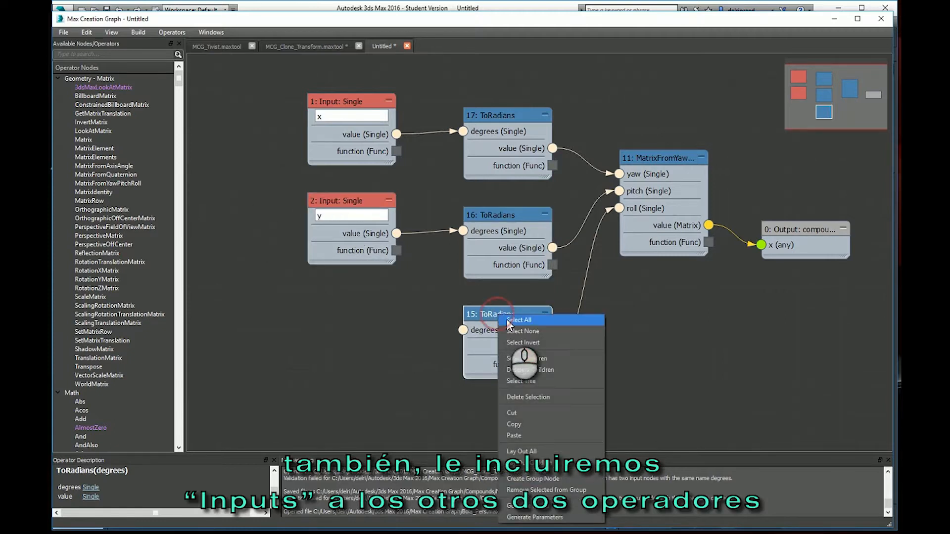
{"action": "left_click", "coordinate": [559, 506]}
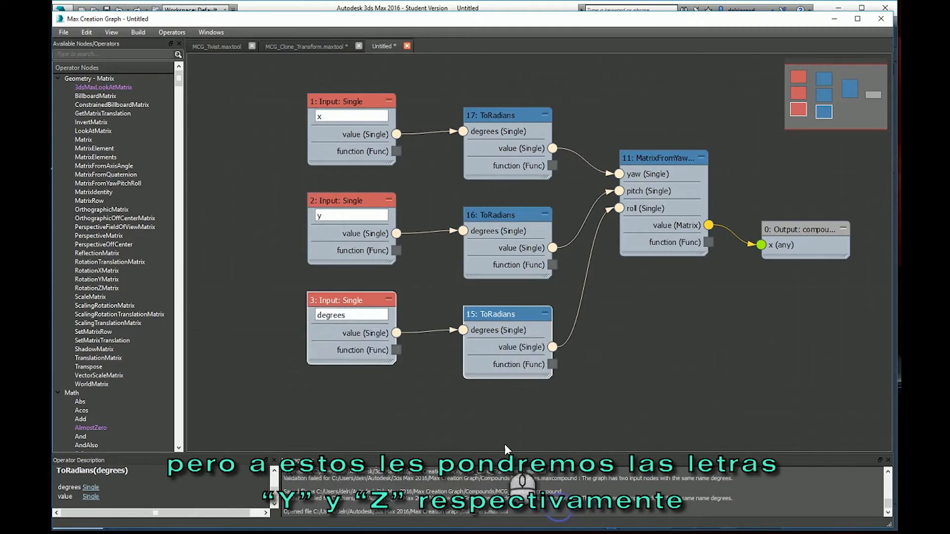
{"action": "double_click", "coordinate": [348, 315]}
{"action": "type", "text": "z"}
{"action": "scroll", "coordinate": [479, 295], "scroll_direction": "down", "scroll_amount": 1}
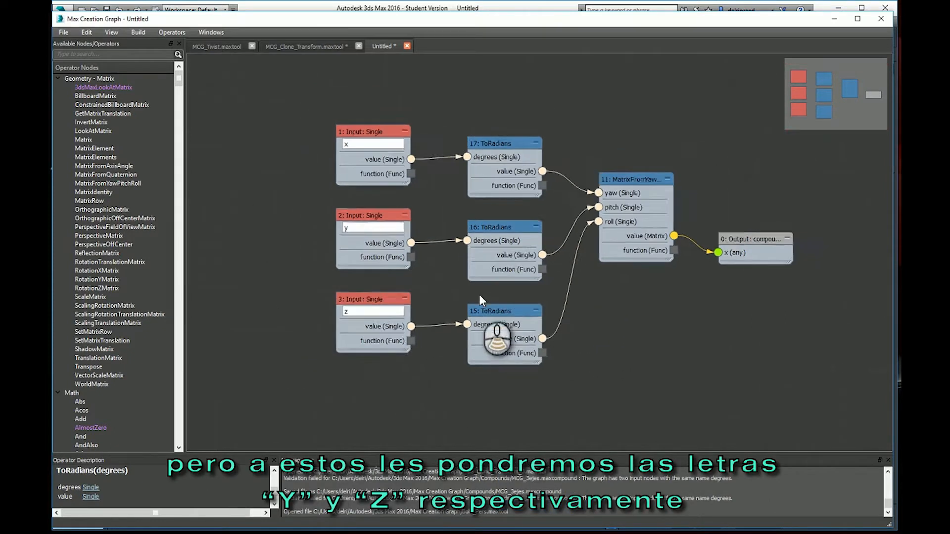
{"action": "scroll", "coordinate": [479, 295], "scroll_direction": "down", "scroll_amount": 2}
{"action": "scroll", "coordinate": [527, 240], "scroll_direction": "up", "scroll_amount": 2}
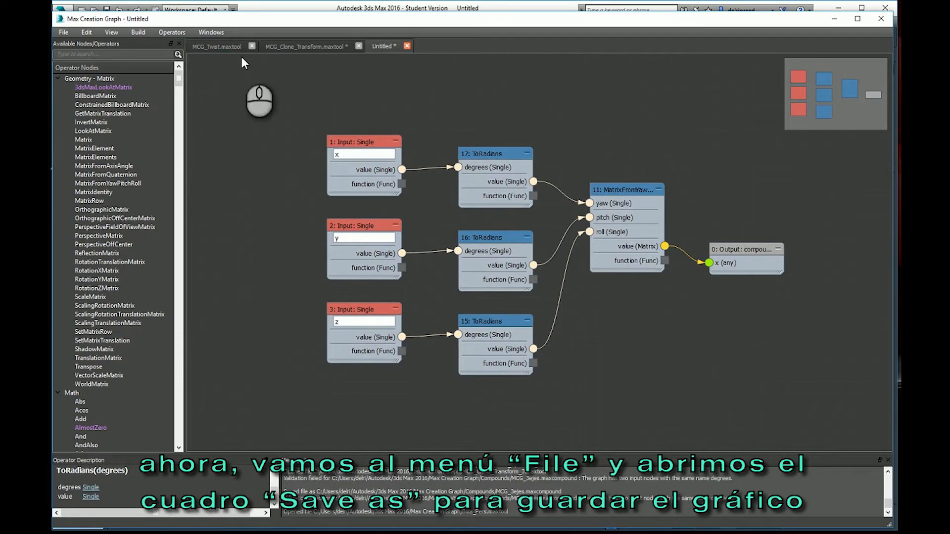
Save the graph under a new name in the Compounds folder as MCG_3ejes, using the MCG Compounds (*.maxcompound) file type
{"action": "left_click", "coordinate": [63, 33]}
{"action": "left_click", "coordinate": [89, 97]}
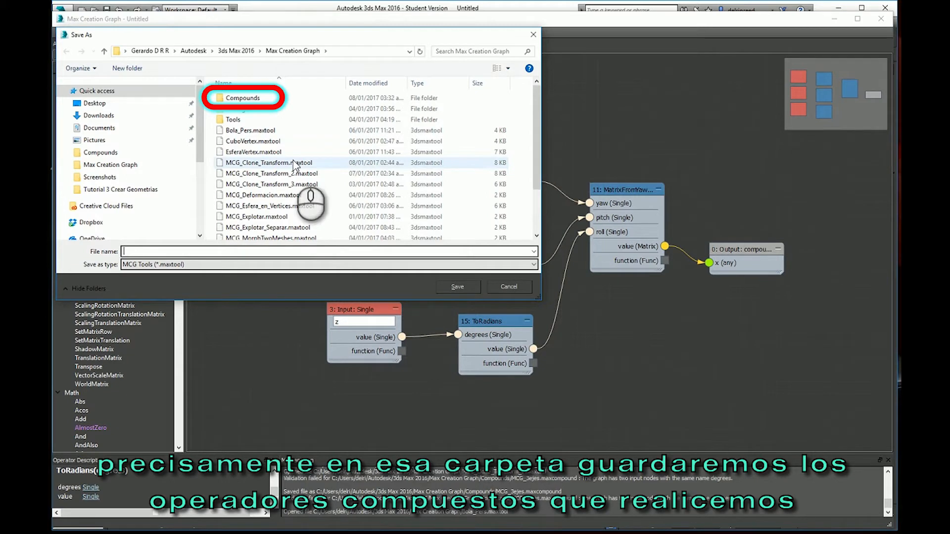
{"action": "double_click", "coordinate": [254, 99]}
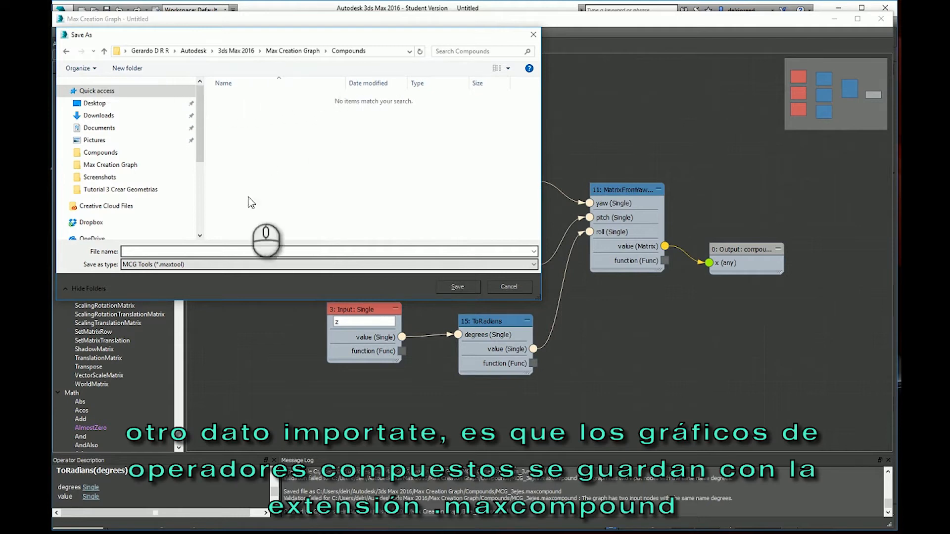
{"action": "left_click", "coordinate": [202, 267]}
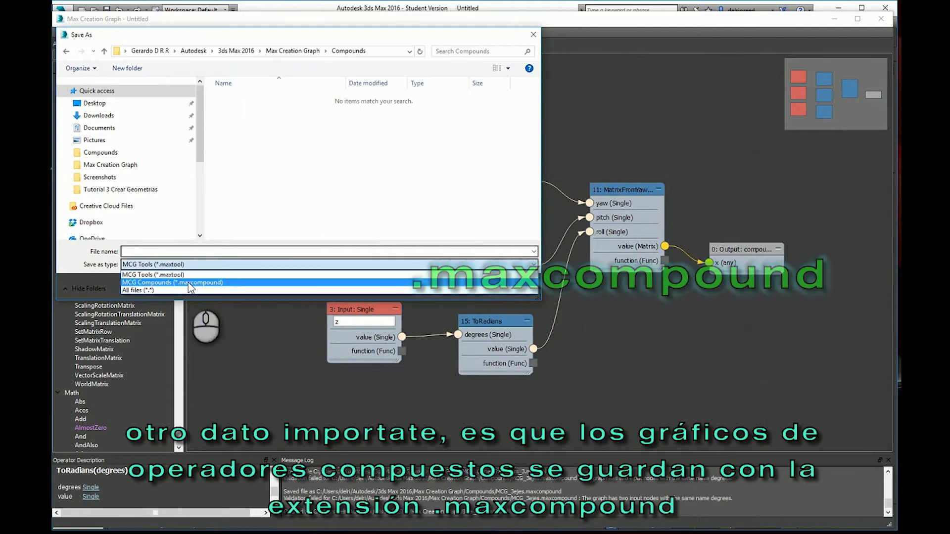
{"action": "left_click", "coordinate": [240, 283]}
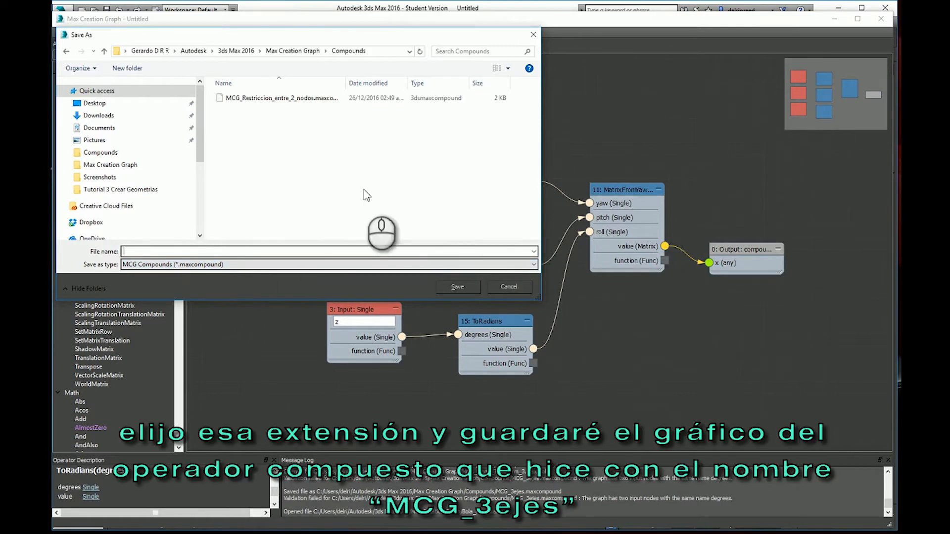
{"action": "type", "text": "MCG"}
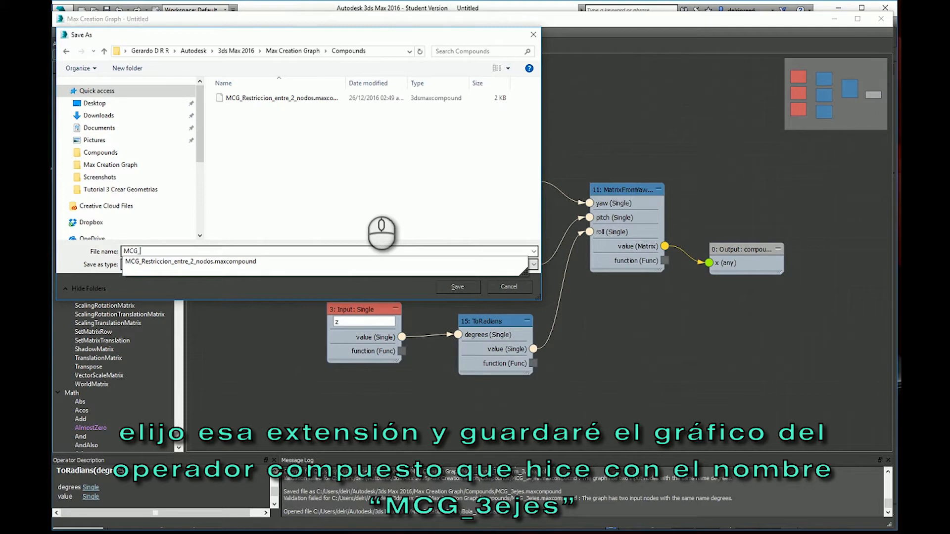
{"action": "type", "text": "_3EJES"}
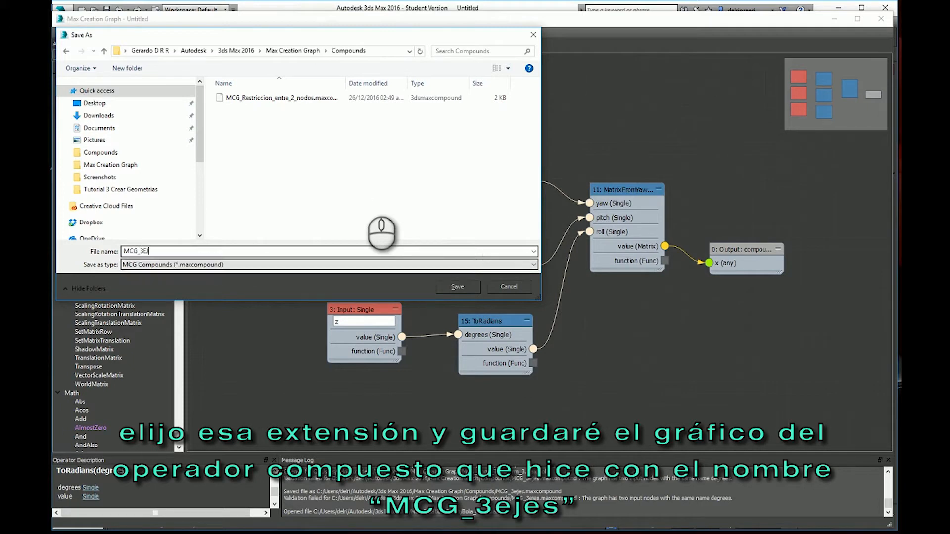
{"action": "key", "text": "BackSpace"}
{"action": "key", "text": "BackSpace"}
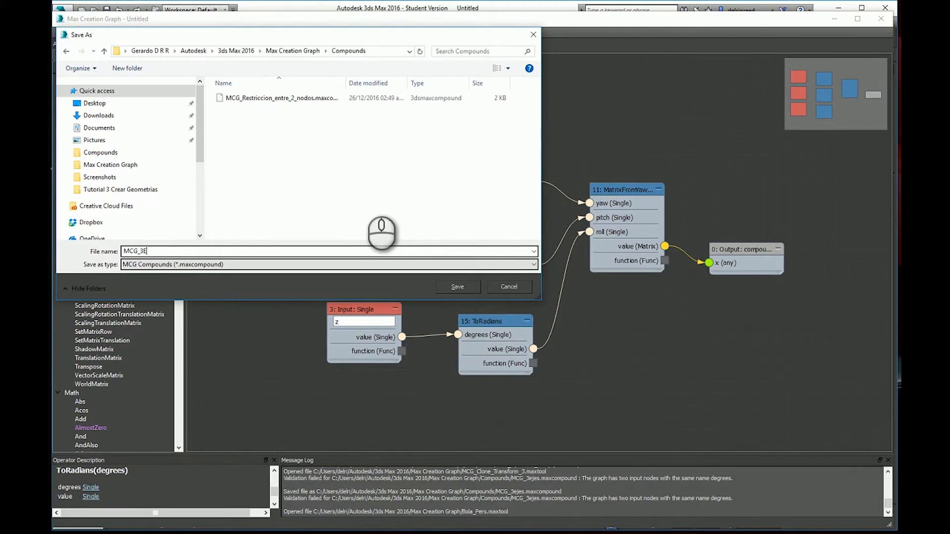
{"action": "type", "text": "jes"}
{"action": "left_click", "coordinate": [457, 287]}
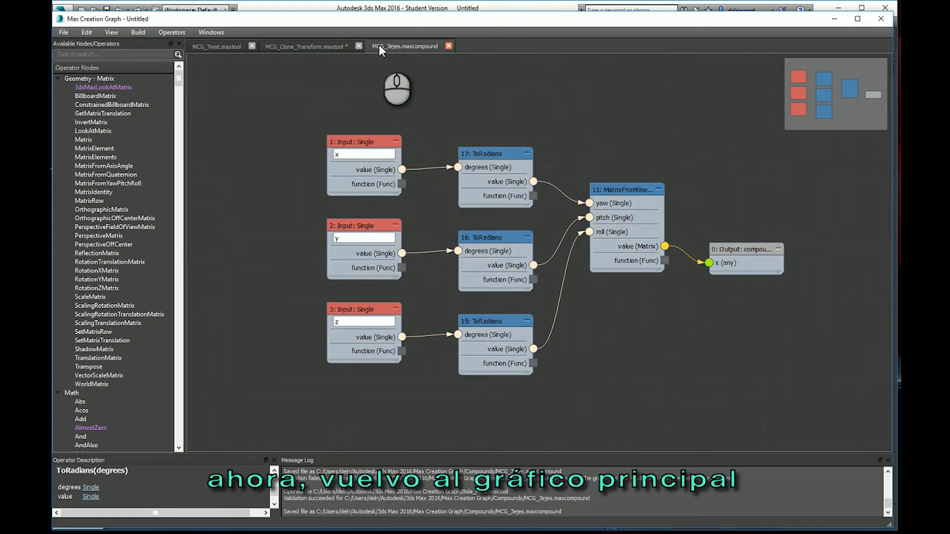
Return to the MCG_Clone_Transform.maxtool graph, filter the available operators by "mcg" and reload the operators
{"action": "left_click", "coordinate": [319, 46]}
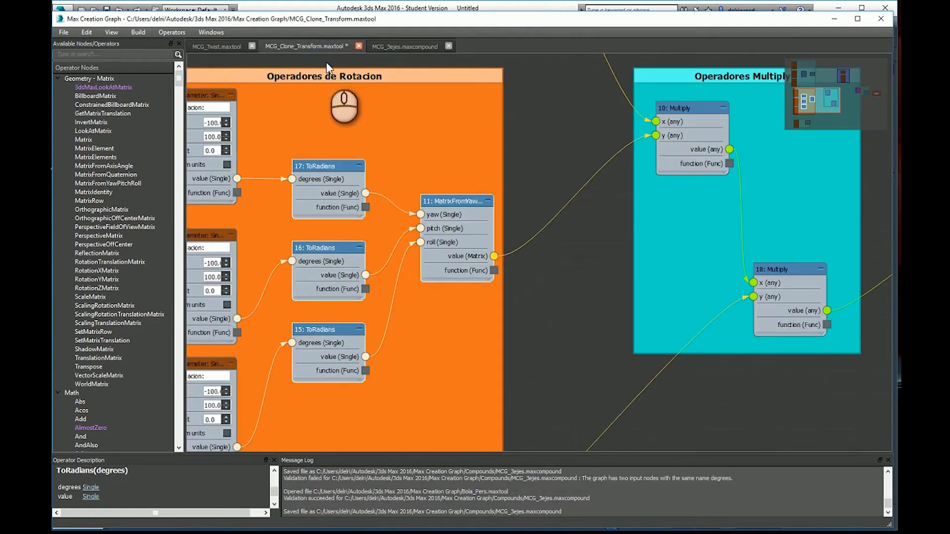
{"action": "scroll", "coordinate": [325, 177], "scroll_direction": "down", "scroll_amount": 1}
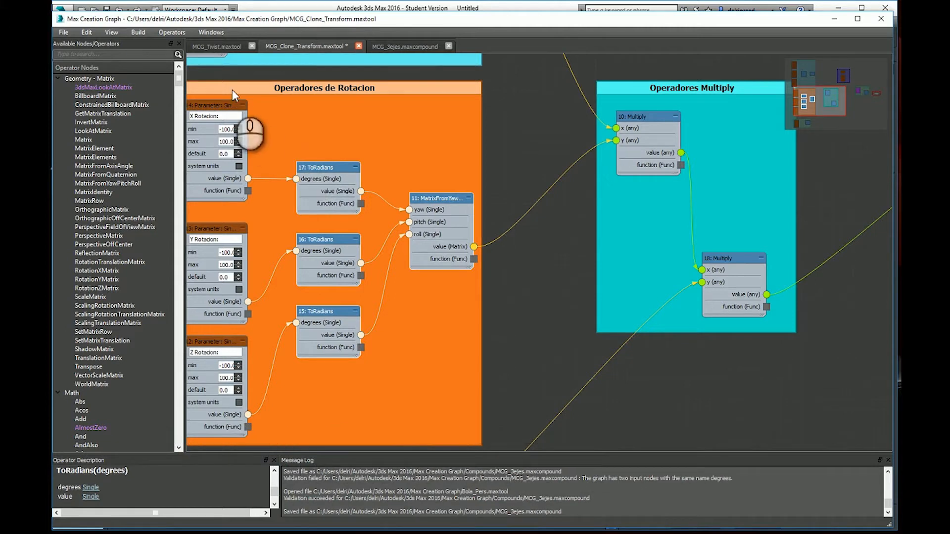
{"action": "left_click", "coordinate": [125, 55]}
{"action": "type", "text": "mcg"}
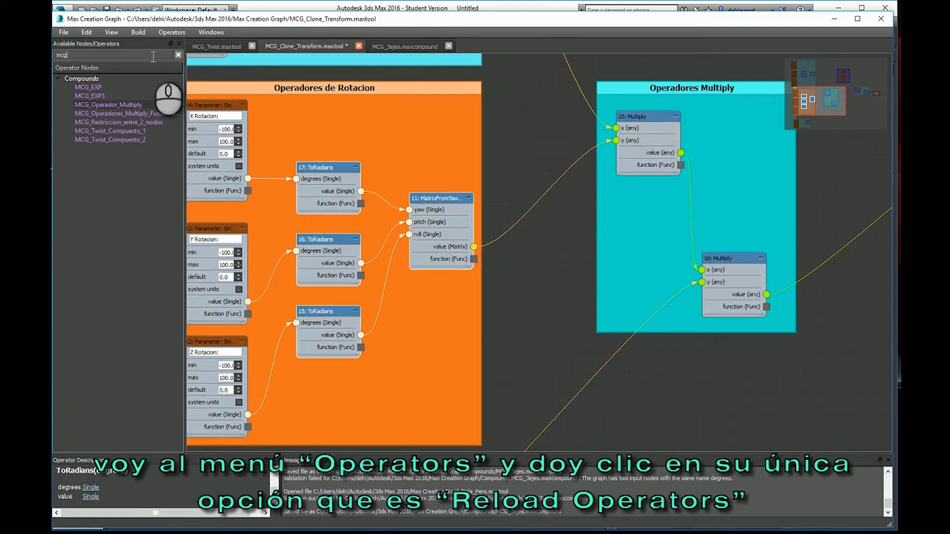
{"action": "left_click", "coordinate": [168, 33]}
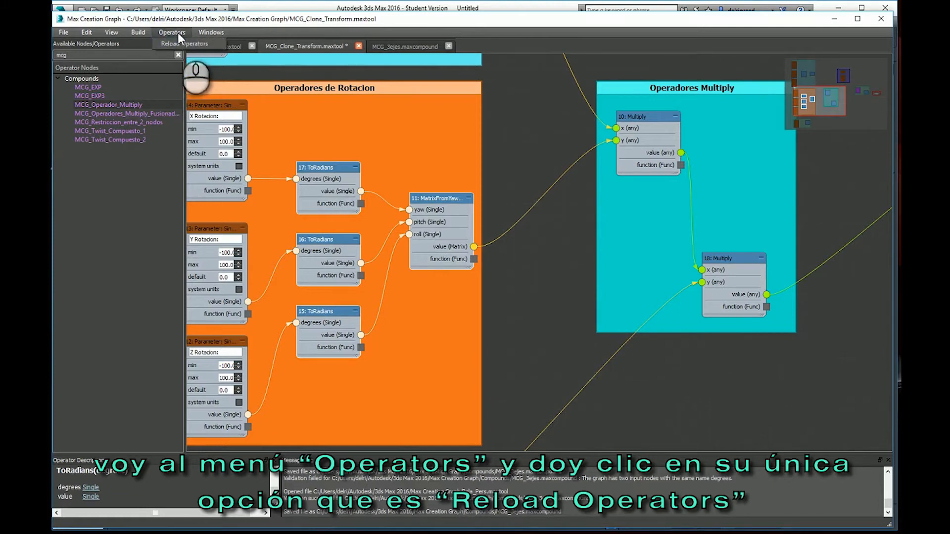
{"action": "left_click", "coordinate": [218, 47]}
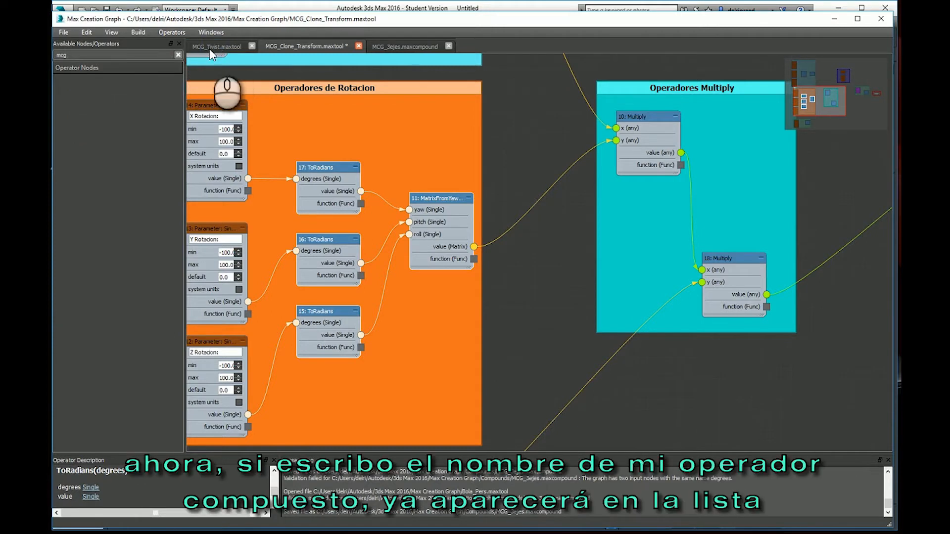
Refresh the "mcg" operator search and add the MCG_3ejes compound to the Operadores de Rotacion group, below the MatrixFromYawPitchRoll operator
{"action": "left_click", "coordinate": [147, 56]}
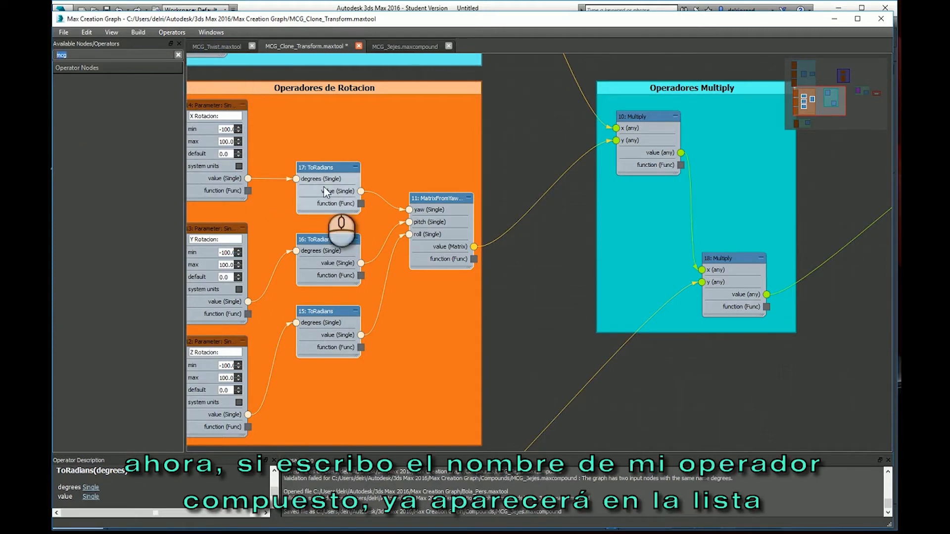
{"action": "key", "text": "BackSpace"}
{"action": "type", "text": "g"}
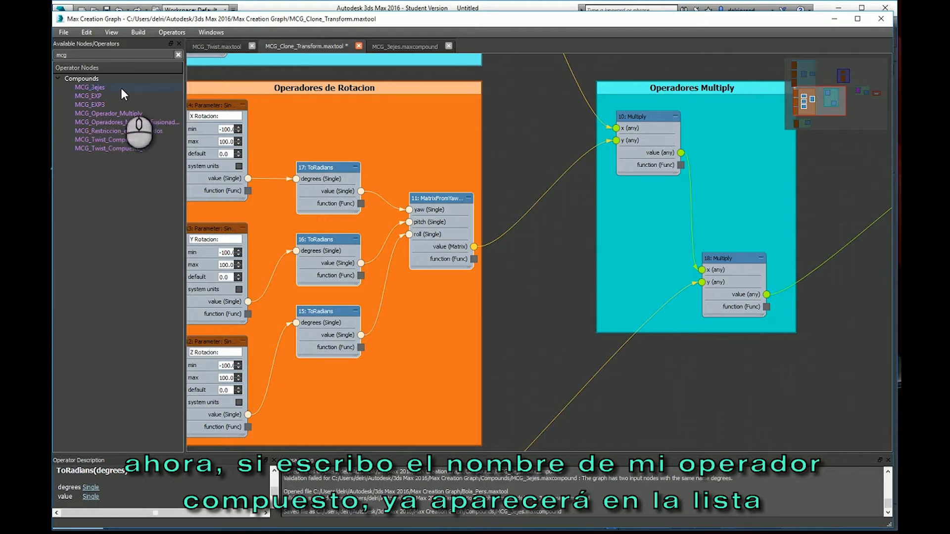
{"action": "left_click_drag", "start_coordinate": [110, 88], "coordinate": [425, 303]}
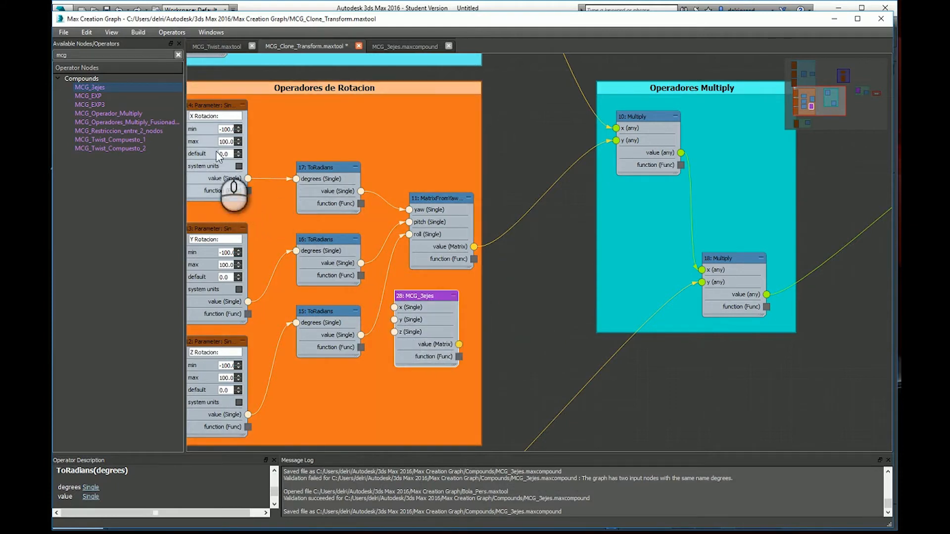
Delete the MatrixFromYawPitchRoll operator and the three ToRadians operators from the Operadores de Rotacion group
{"action": "scroll", "coordinate": [397, 220], "scroll_direction": "down", "scroll_amount": 3}
{"action": "scroll", "coordinate": [224, 214], "scroll_direction": "up", "scroll_amount": 4}
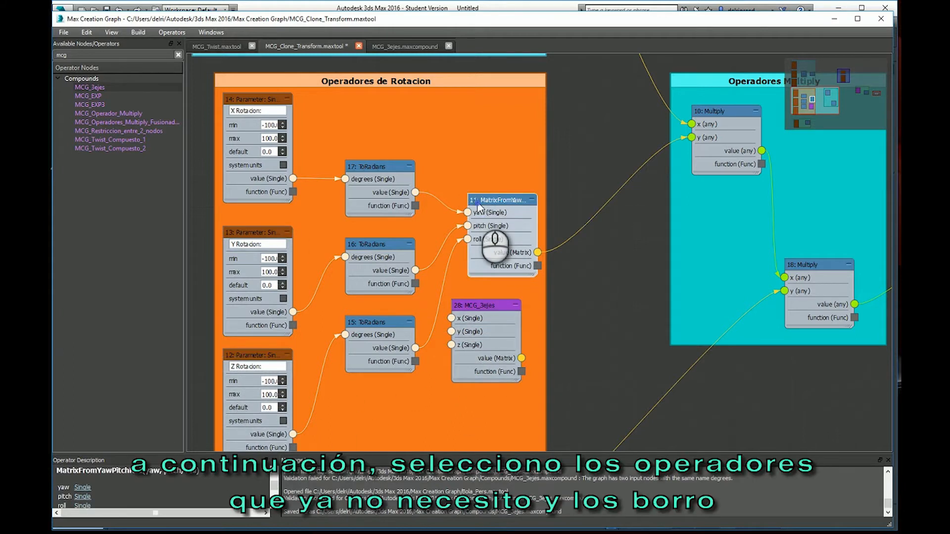
{"action": "left_click", "coordinate": [379, 185], "text": "ctrl"}
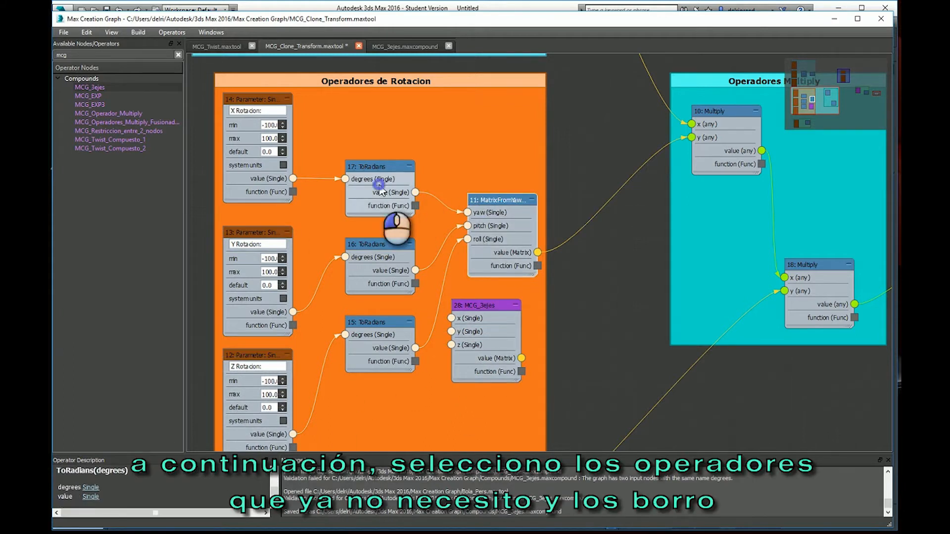
{"action": "left_click", "coordinate": [371, 279], "text": "ctrl"}
{"action": "left_click", "coordinate": [372, 341], "text": "ctrl"}
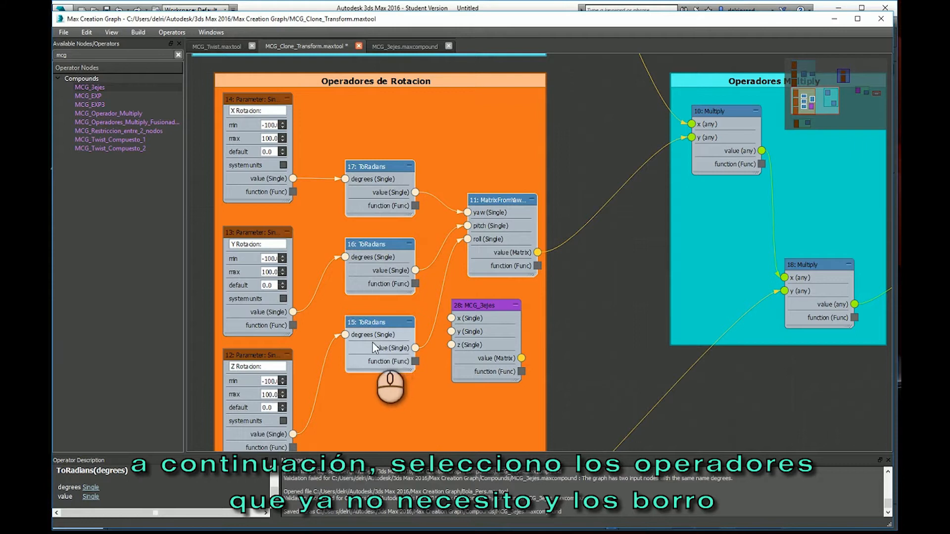
{"action": "key", "text": "Delete"}
Move MCG_3ejes nearer the rotation parameters and connect the Z, Y and X Rotacion values to its z, y and x inputs
{"action": "left_click_drag", "start_coordinate": [477, 306], "coordinate": [422, 197]}
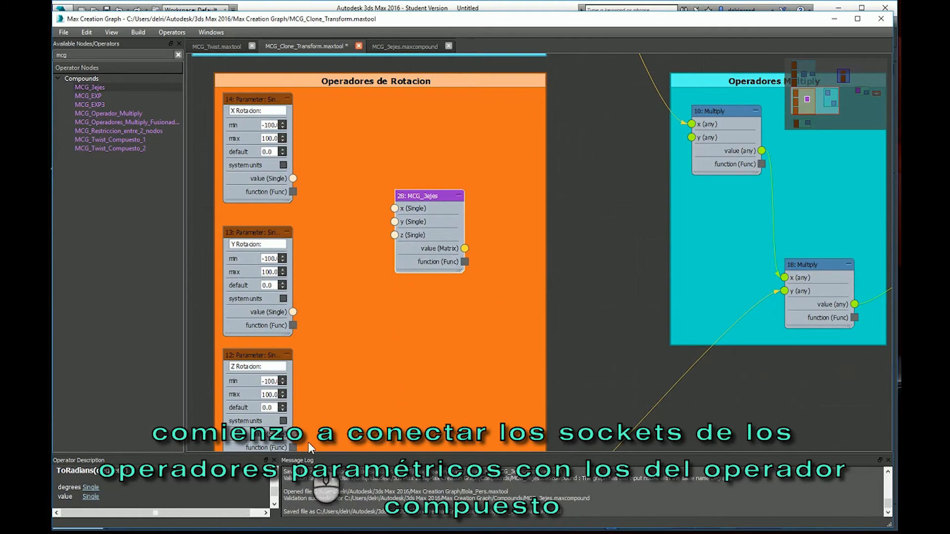
{"action": "left_click_drag", "start_coordinate": [293, 434], "coordinate": [395, 235]}
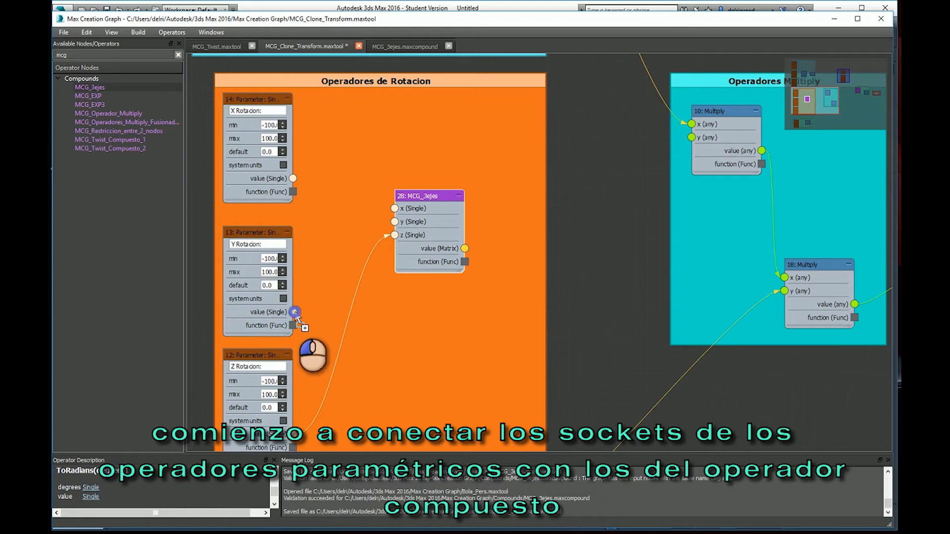
{"action": "left_click_drag", "start_coordinate": [294, 312], "coordinate": [406, 221]}
{"action": "left_click", "coordinate": [294, 179]}
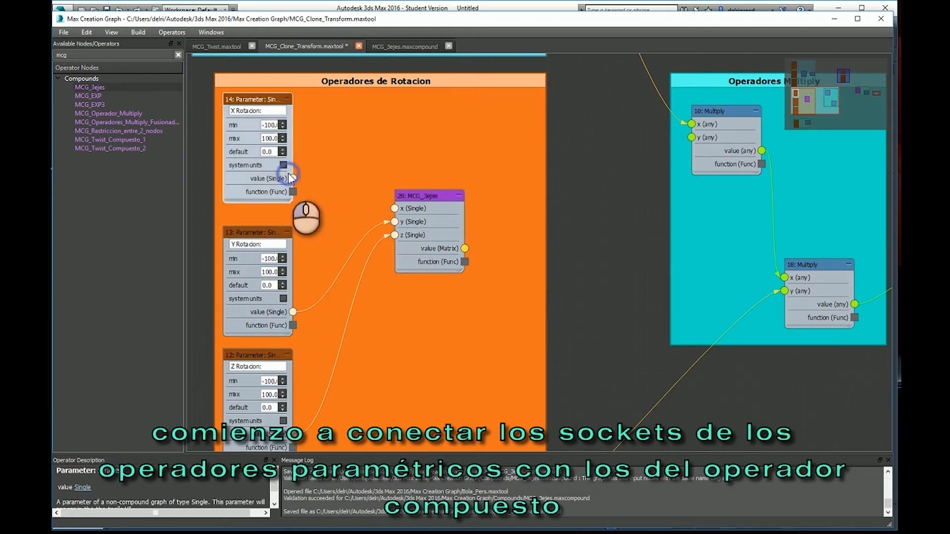
{"action": "left_click_drag", "start_coordinate": [294, 184], "coordinate": [395, 208]}
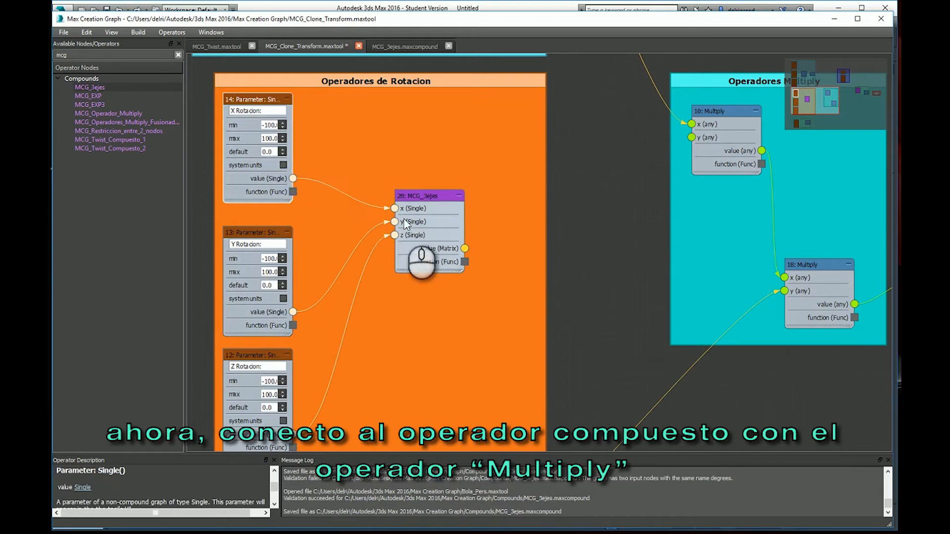
Connect the matrix value of MCG_3ejes to the y input of Multiply operator 10
{"action": "left_click_drag", "start_coordinate": [465, 248], "coordinate": [693, 138]}
{"action": "scroll", "coordinate": [554, 251], "scroll_direction": "down", "scroll_amount": 2}
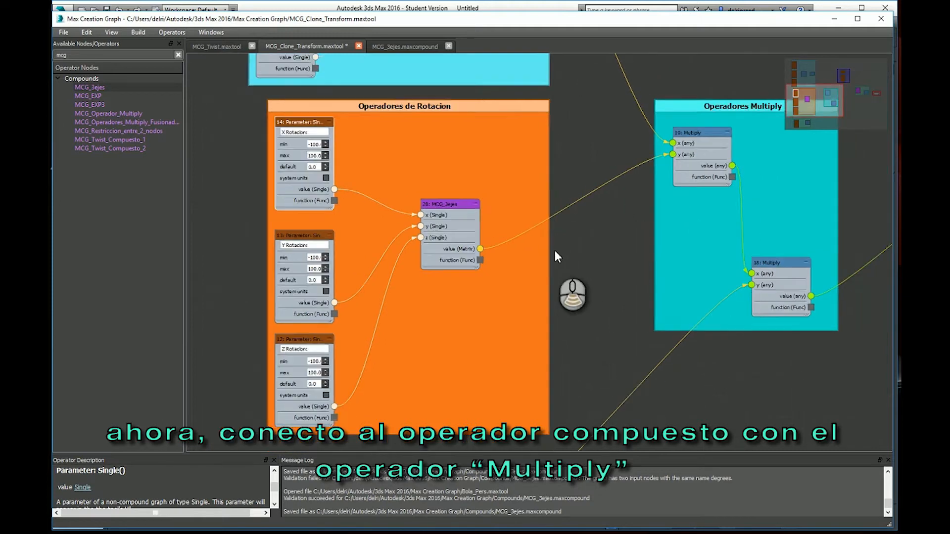
{"action": "scroll", "coordinate": [516, 263], "scroll_direction": "down", "scroll_amount": 1}
{"action": "scroll", "coordinate": [498, 230], "scroll_direction": "up", "scroll_amount": 4}
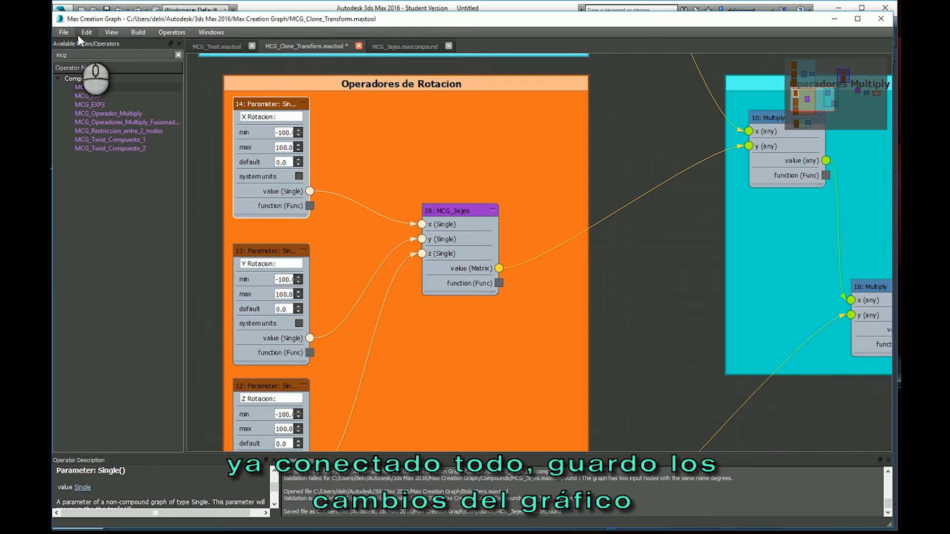
Save the changes to the MCG_Clone_Transform graph and evaluate it
{"action": "left_click", "coordinate": [60, 31]}
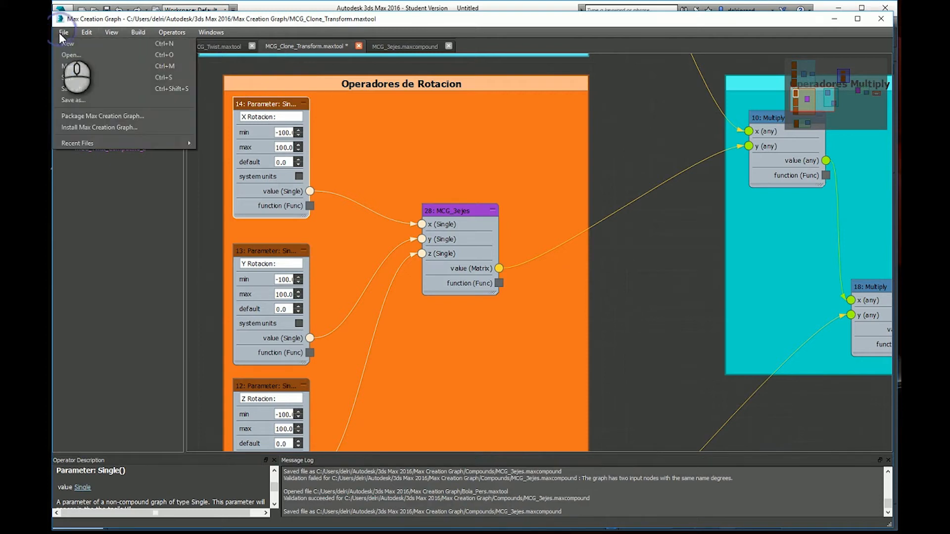
{"action": "left_click", "coordinate": [87, 78]}
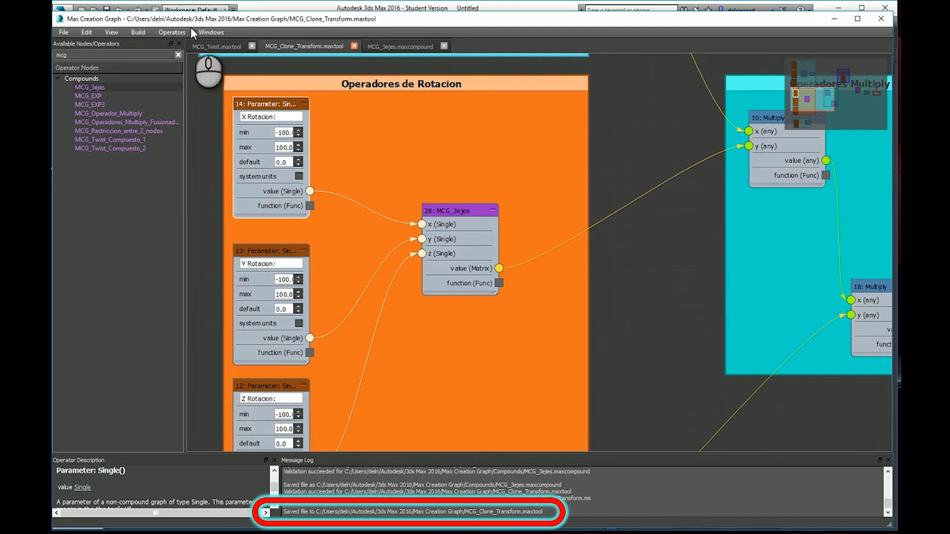
{"action": "left_click", "coordinate": [138, 33]}
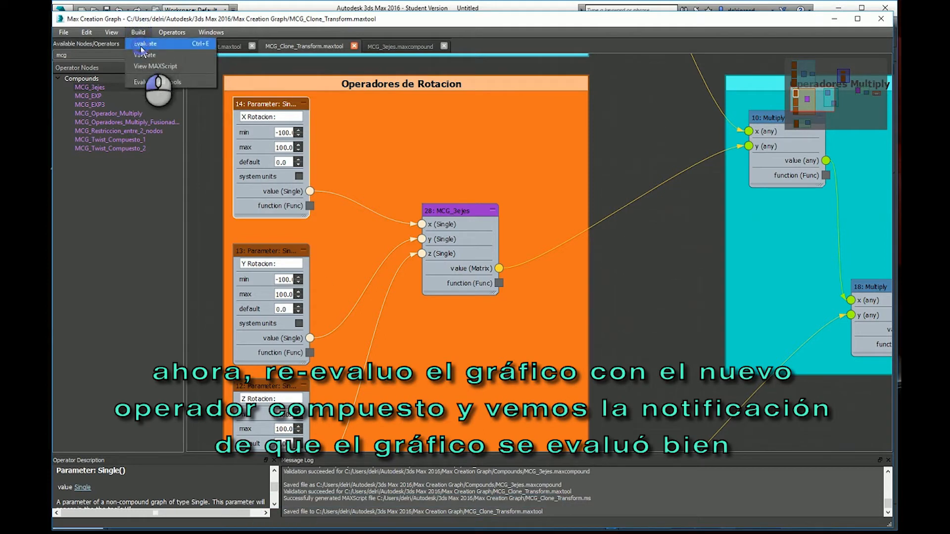
{"action": "left_click", "coordinate": [145, 50]}
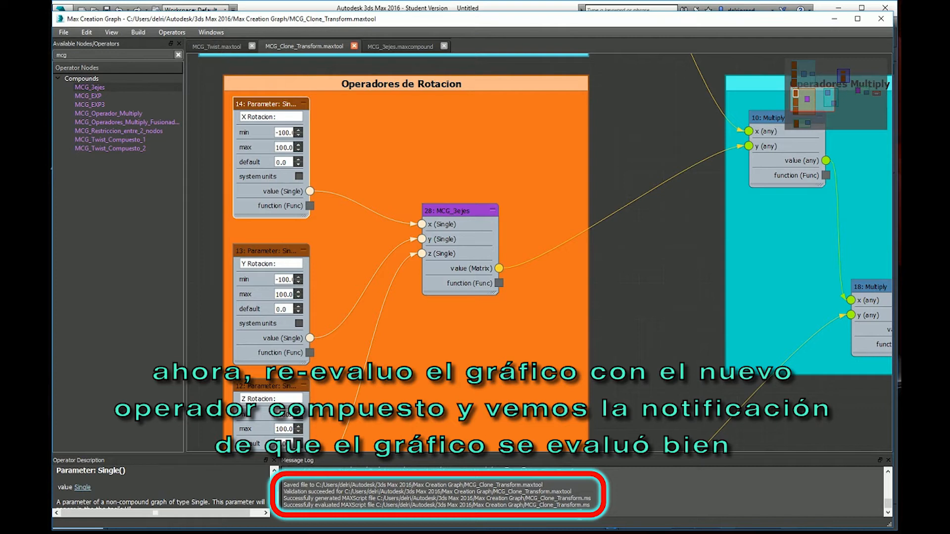
{"action": "scroll", "coordinate": [299, 292], "scroll_direction": "down", "scroll_amount": 3}
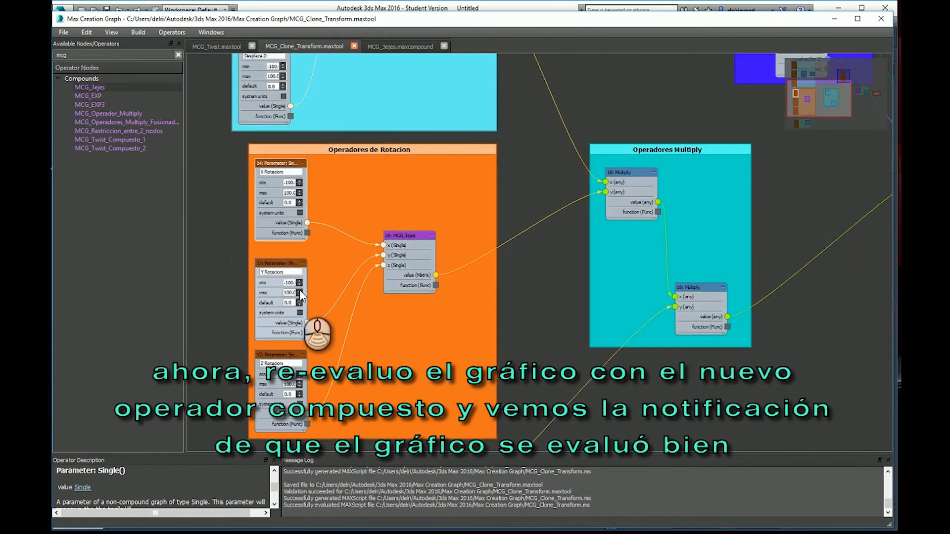
{"action": "scroll", "coordinate": [298, 292], "scroll_direction": "down", "scroll_amount": 3}
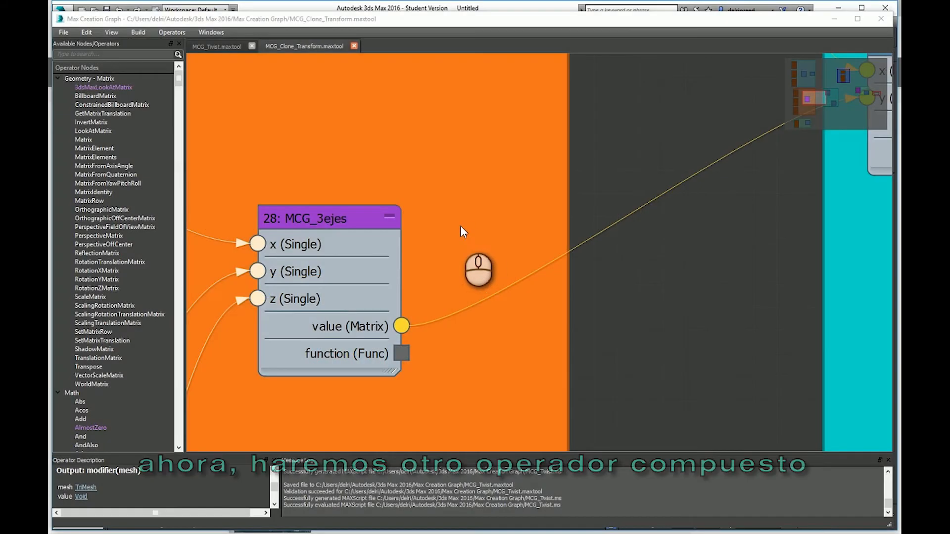
Close the MCG_Clone_Transform graph so that the MCG_Twist graph is the one being worked on
{"action": "left_click", "coordinate": [449, 228]}
{"action": "scroll", "coordinate": [424, 270], "scroll_direction": "down", "scroll_amount": 8}
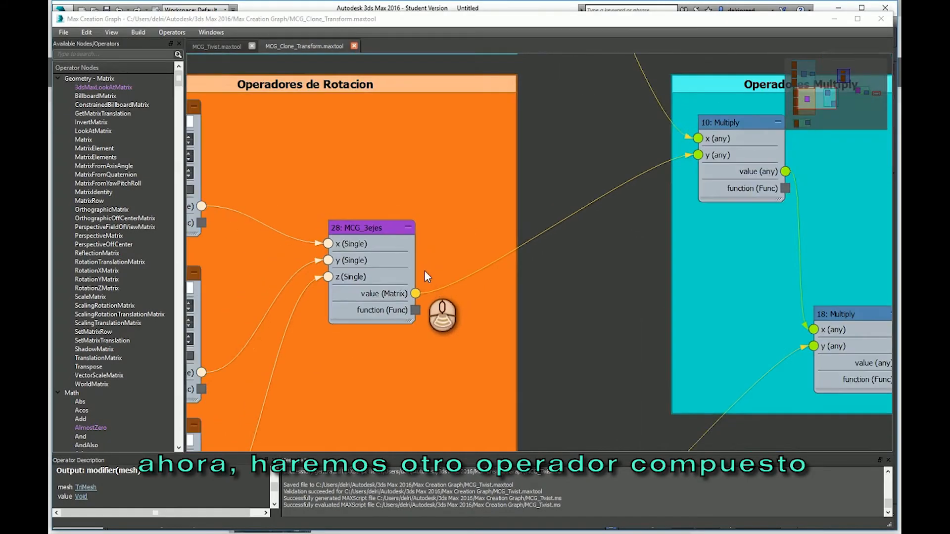
{"action": "scroll", "coordinate": [419, 275], "scroll_direction": "down", "scroll_amount": 1}
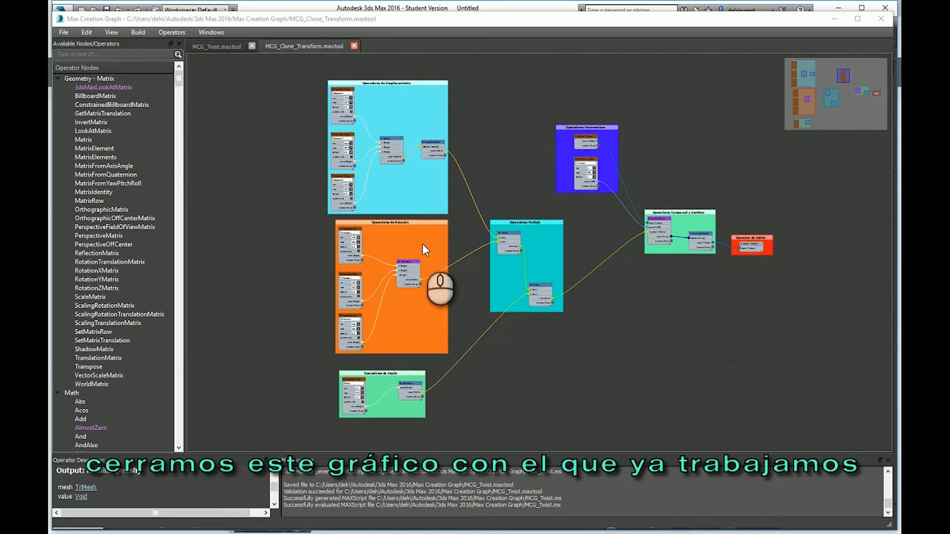
{"action": "left_click", "coordinate": [355, 46]}
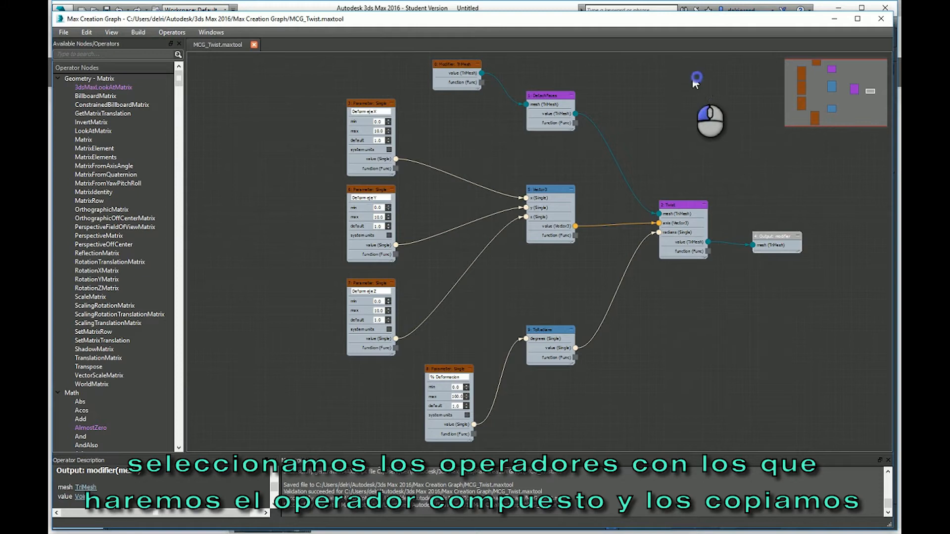
Copy the DetachFaces, Vector3, ToRadians and Twist operators from MCG_Twist and paste them into a new graph view
{"action": "left_click_drag", "start_coordinate": [709, 77], "coordinate": [546, 404]}
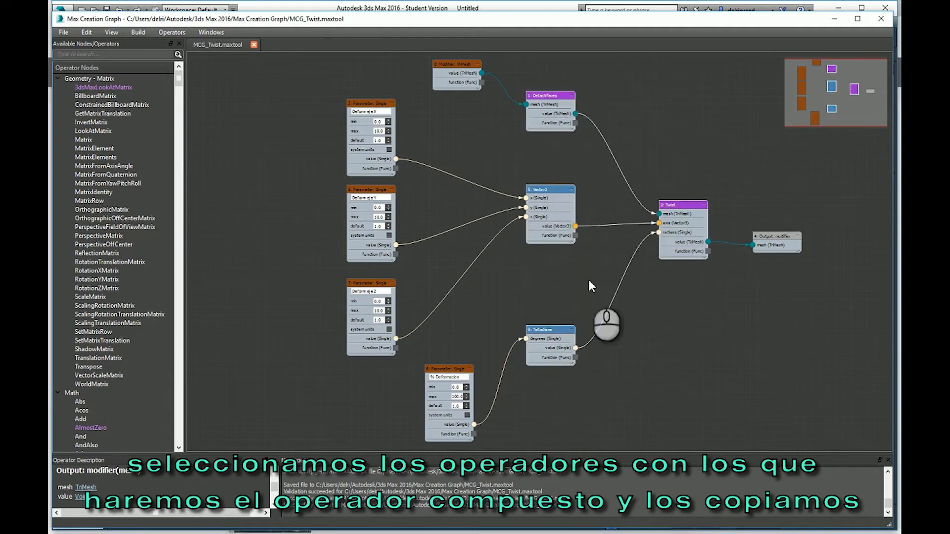
{"action": "right_click", "coordinate": [612, 195]}
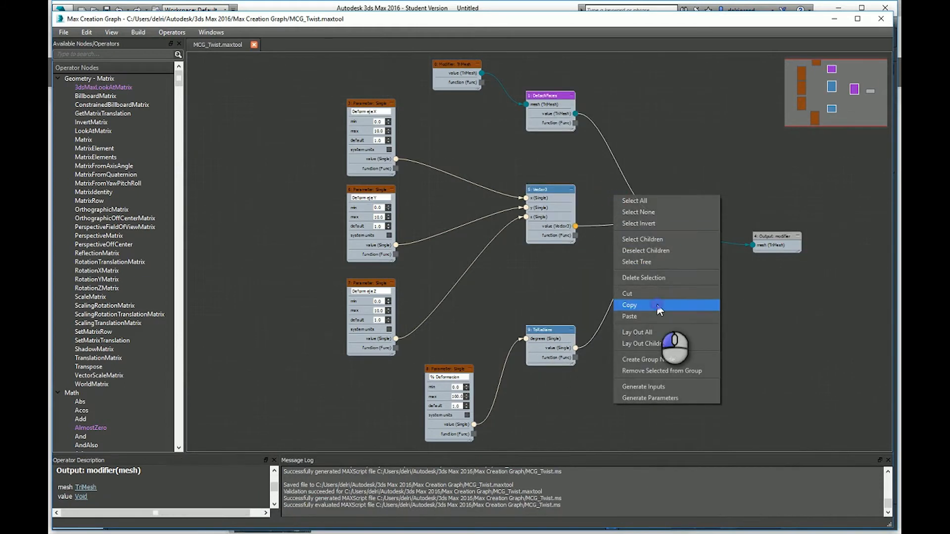
{"action": "left_click", "coordinate": [657, 303]}
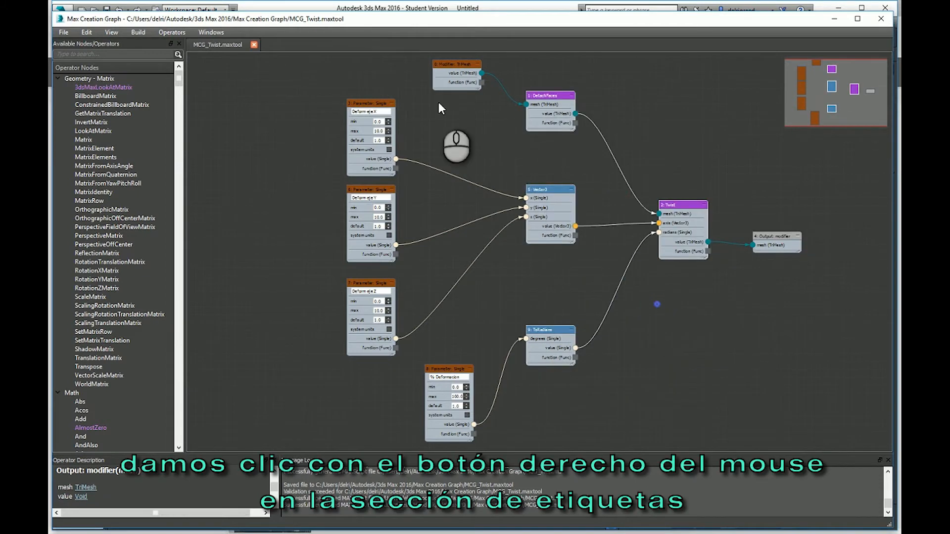
{"action": "right_click", "coordinate": [303, 43]}
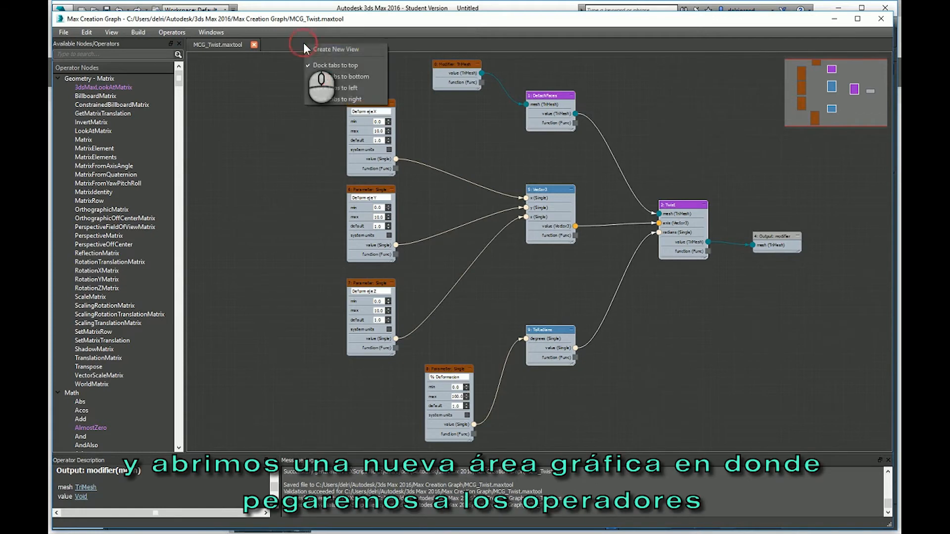
{"action": "left_click", "coordinate": [381, 50]}
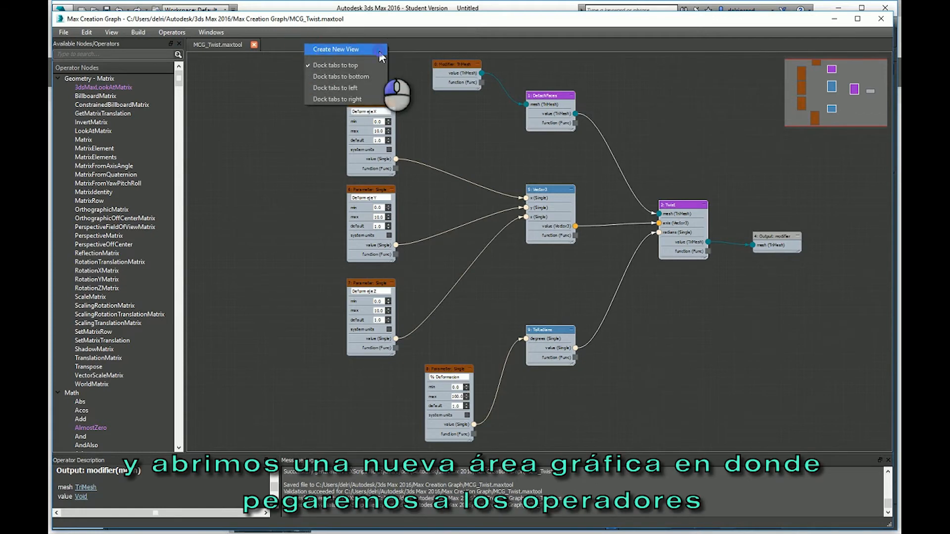
{"action": "right_click", "coordinate": [423, 141]}
{"action": "left_click", "coordinate": [492, 257]}
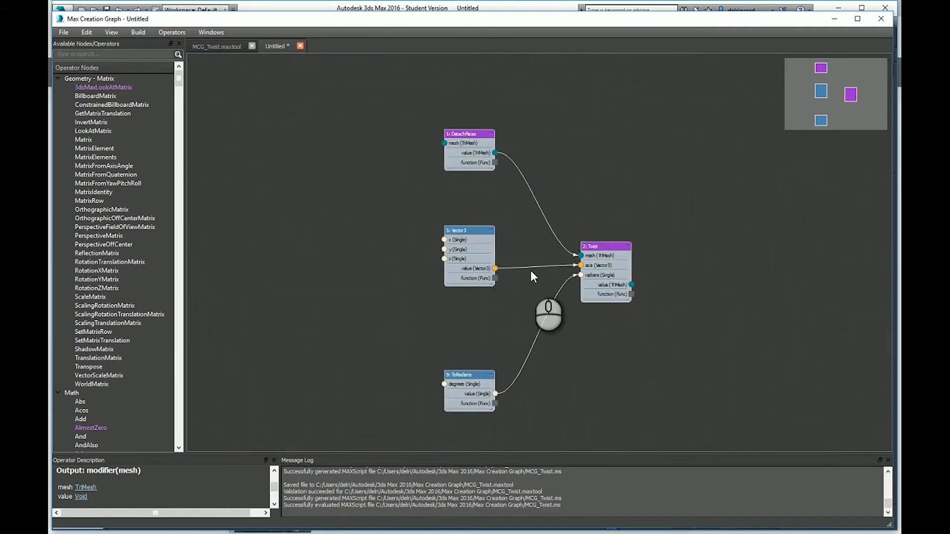
Add an Output: compound operator beside Twist and connect Twist's TriMesh value to its x input
{"action": "scroll", "coordinate": [730, 301], "scroll_direction": "up", "scroll_amount": 2}
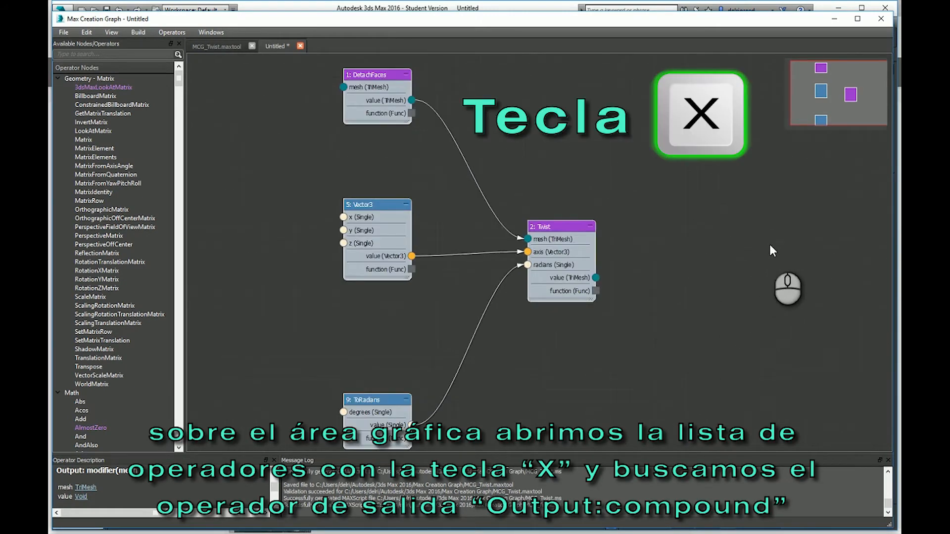
{"action": "type", "text": "xou"}
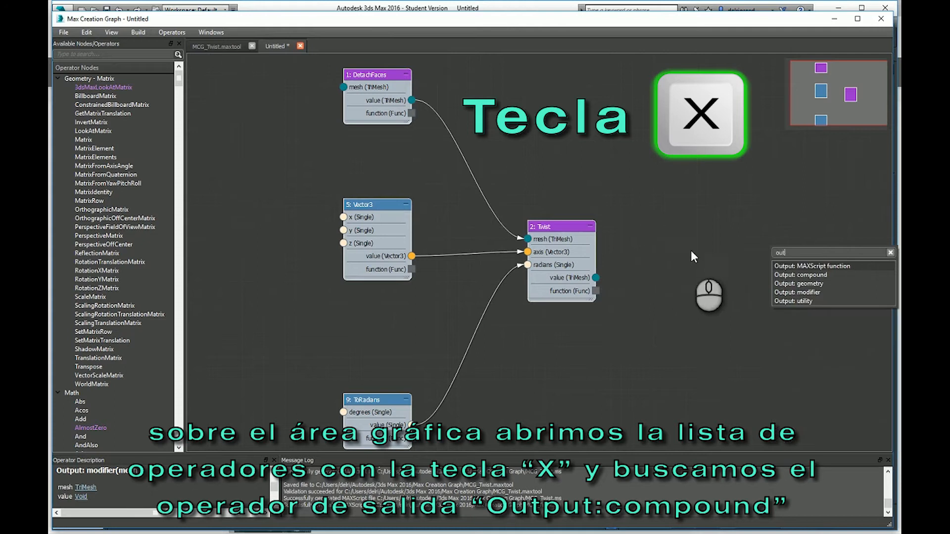
{"action": "left_click", "coordinate": [808, 275]}
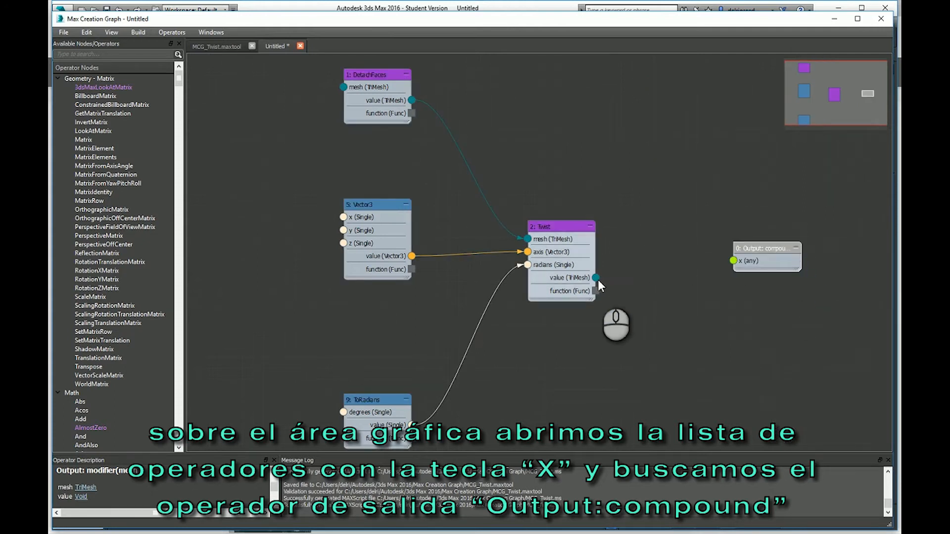
{"action": "left_click_drag", "start_coordinate": [596, 278], "coordinate": [690, 260]}
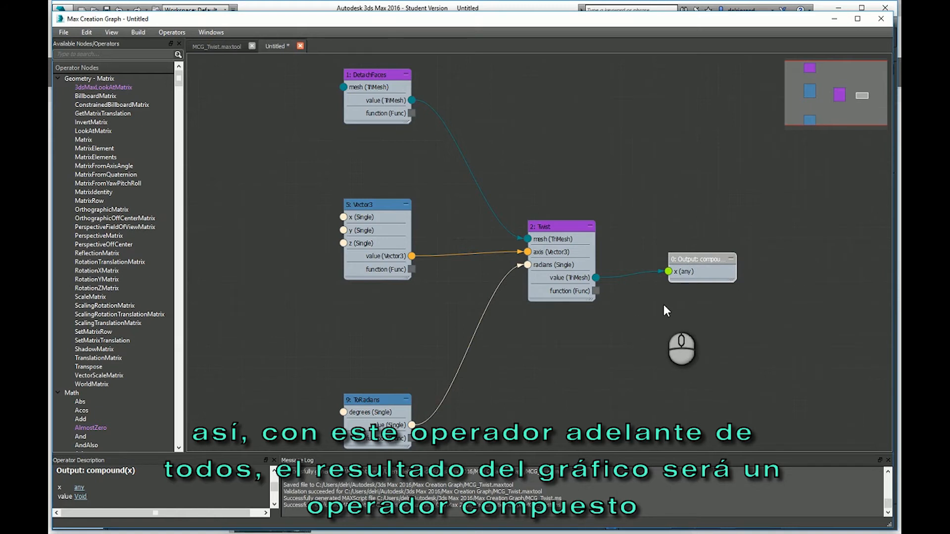
Generate the input operator for DetachFaces and rename it malla
{"action": "scroll", "coordinate": [664, 304], "scroll_direction": "down", "scroll_amount": 2}
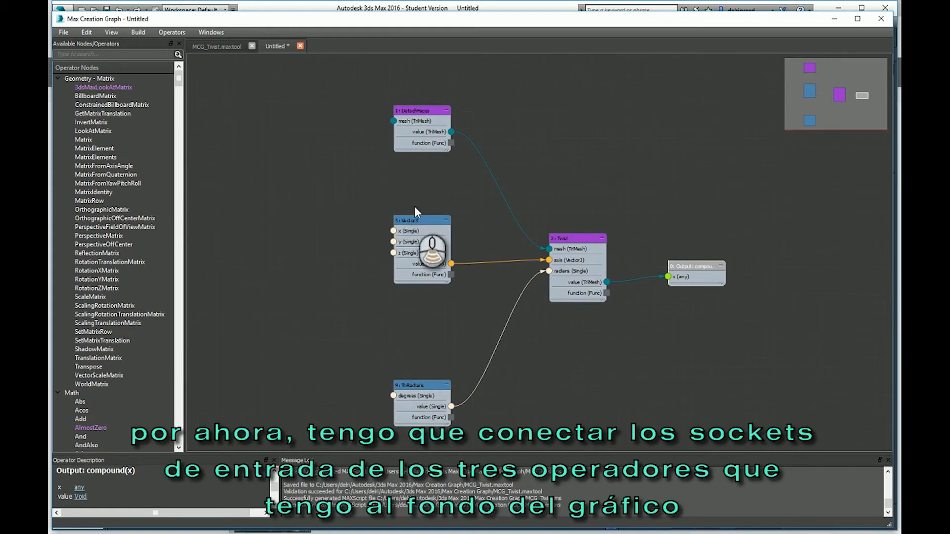
{"action": "scroll", "coordinate": [414, 207], "scroll_direction": "down", "scroll_amount": 1}
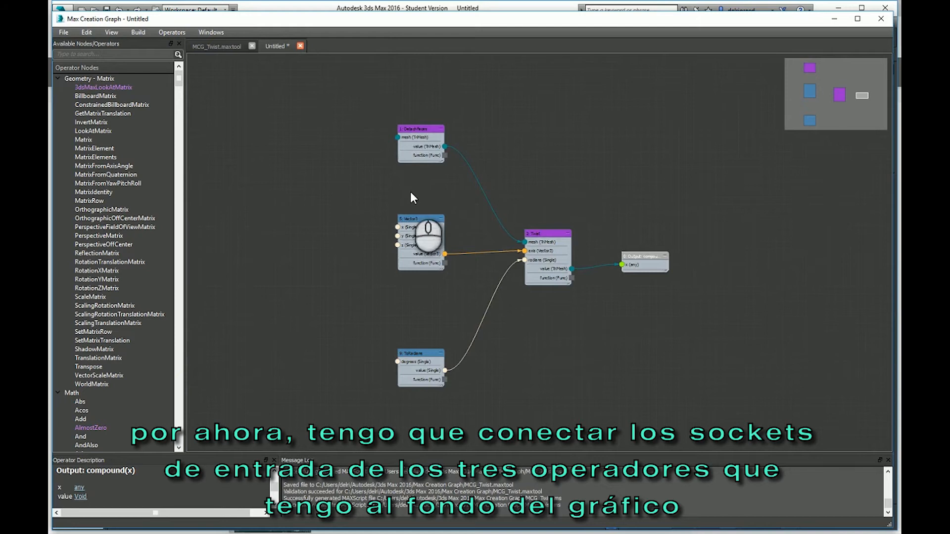
{"action": "scroll", "coordinate": [380, 126], "scroll_direction": "up", "scroll_amount": 3}
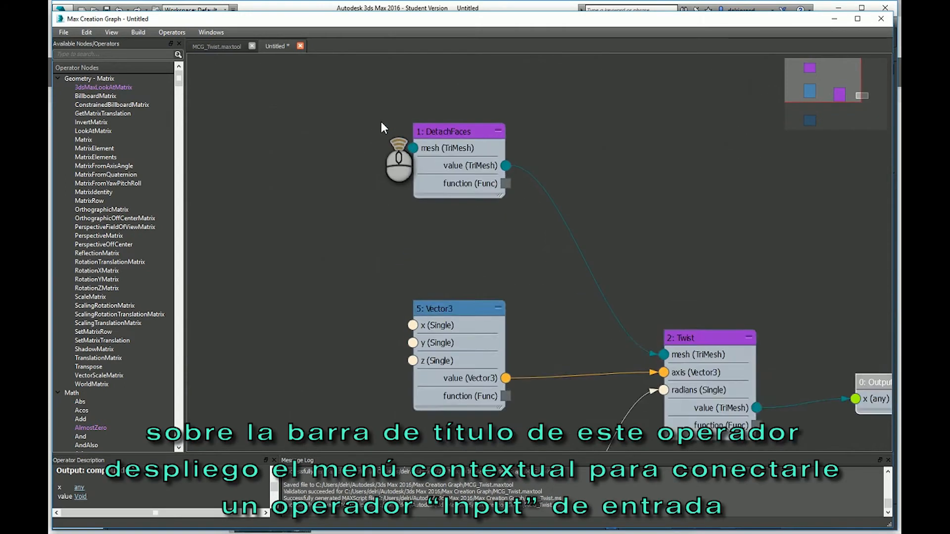
{"action": "scroll", "coordinate": [381, 126], "scroll_direction": "up", "scroll_amount": 1}
{"action": "right_click", "coordinate": [462, 130]}
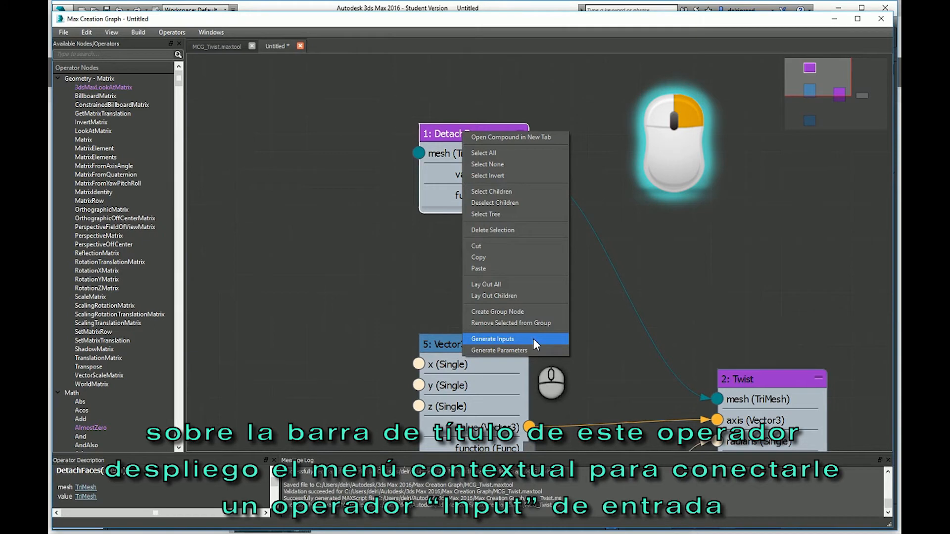
{"action": "left_click", "coordinate": [533, 339]}
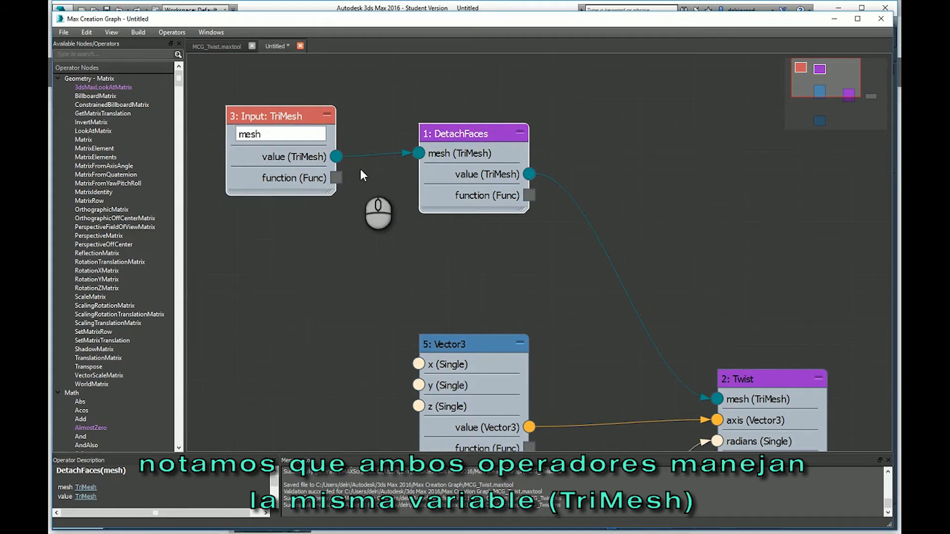
{"action": "double_click", "coordinate": [275, 134]}
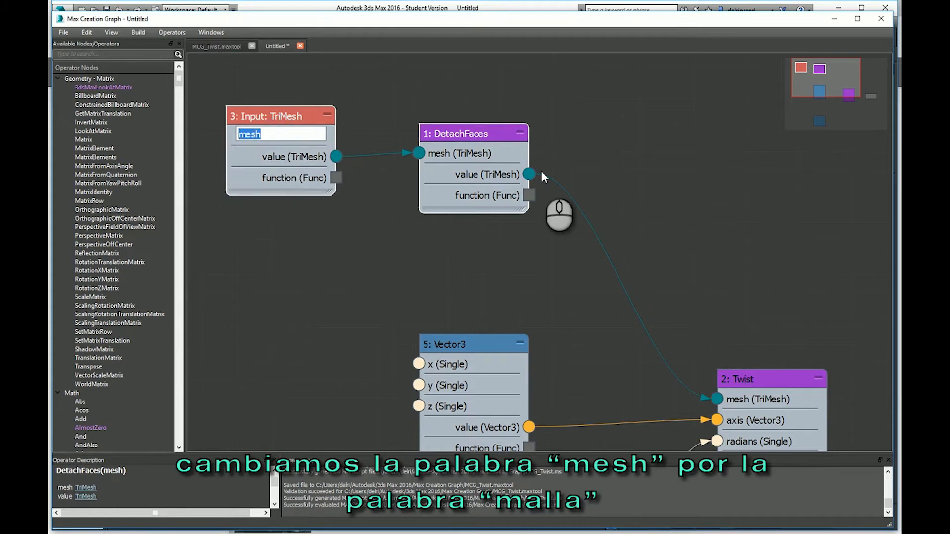
{"action": "type", "text": "malla"}
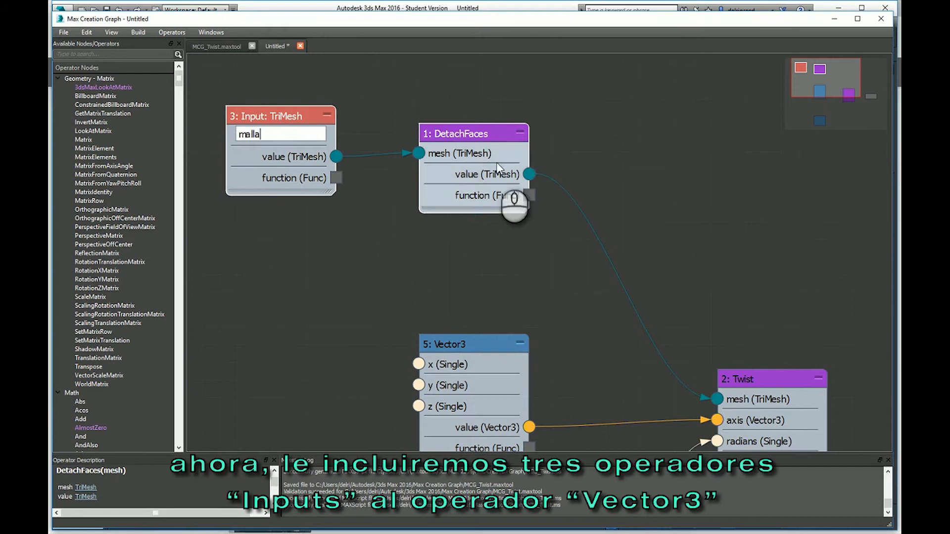
Generate the input operators for the x, y and z sockets of the Vector3 operator
{"action": "scroll", "coordinate": [451, 255], "scroll_direction": "down", "scroll_amount": 1}
{"action": "scroll", "coordinate": [451, 250], "scroll_direction": "down", "scroll_amount": 3}
{"action": "scroll", "coordinate": [451, 348], "scroll_direction": "up", "scroll_amount": 4}
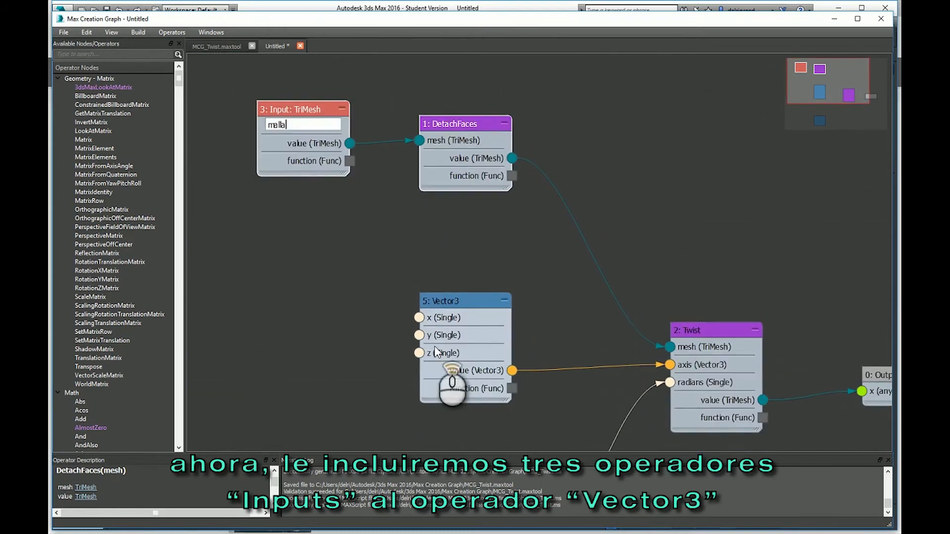
{"action": "scroll", "coordinate": [612, 280], "scroll_direction": "down", "scroll_amount": 1}
{"action": "scroll", "coordinate": [613, 281], "scroll_direction": "down", "scroll_amount": 2}
{"action": "scroll", "coordinate": [435, 335], "scroll_direction": "up", "scroll_amount": 1}
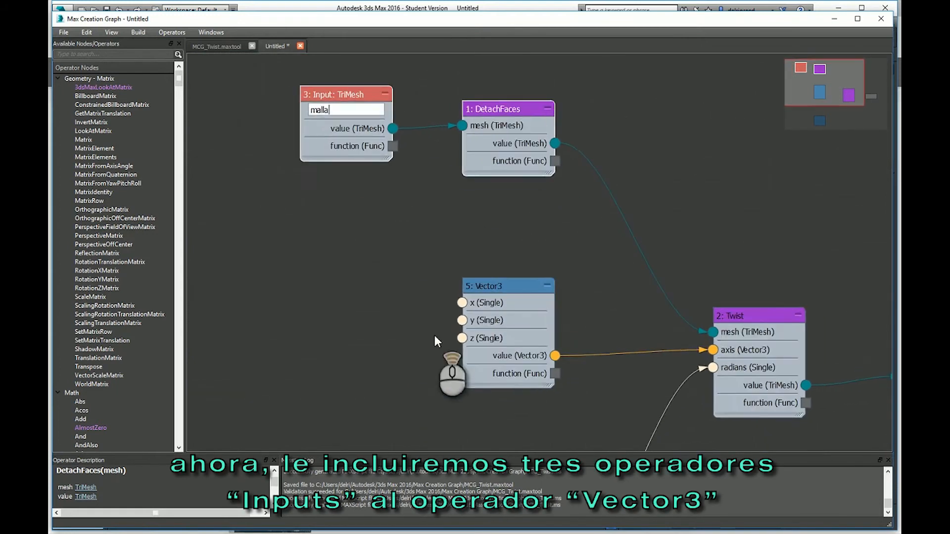
{"action": "left_click", "coordinate": [503, 279]}
{"action": "right_click", "coordinate": [511, 287]}
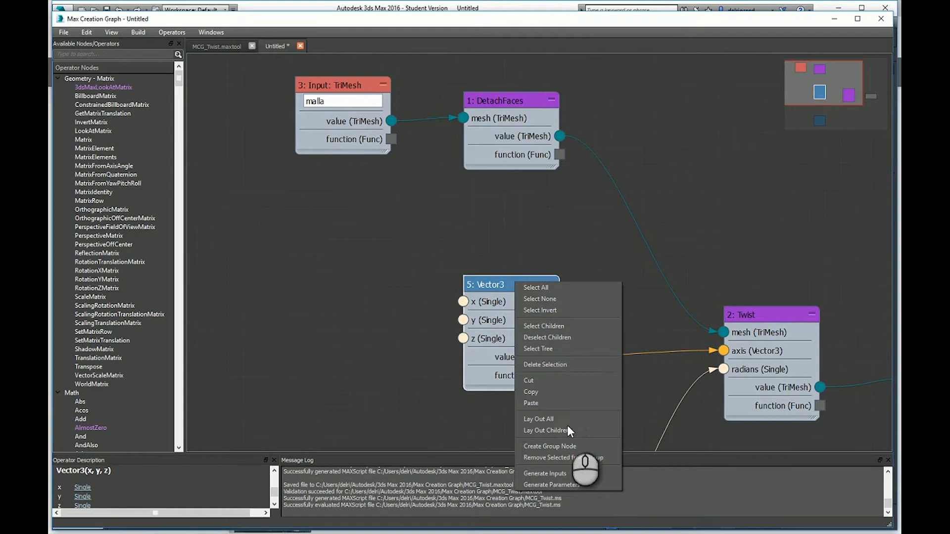
{"action": "left_click", "coordinate": [544, 473]}
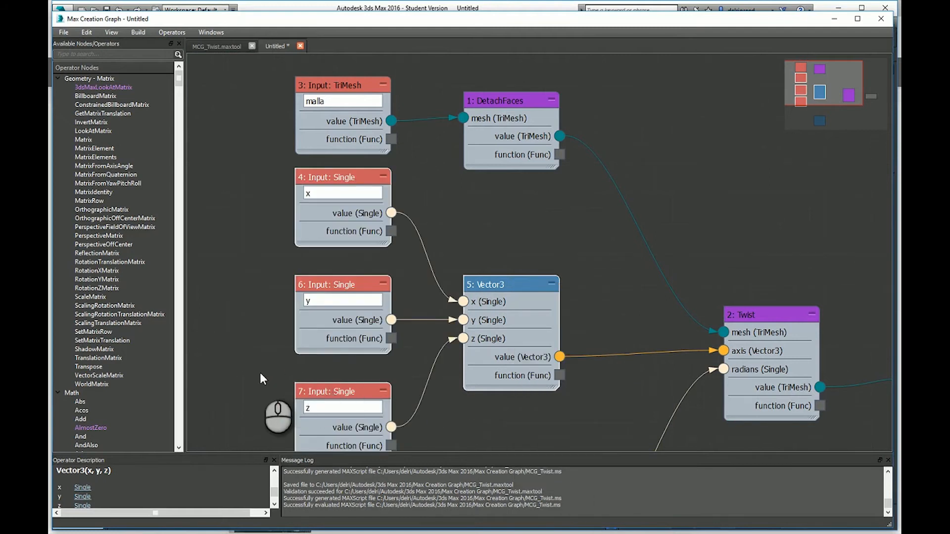
{"action": "scroll", "coordinate": [238, 369], "scroll_direction": "up", "scroll_amount": 1}
{"action": "scroll", "coordinate": [237, 370], "scroll_direction": "up", "scroll_amount": 1}
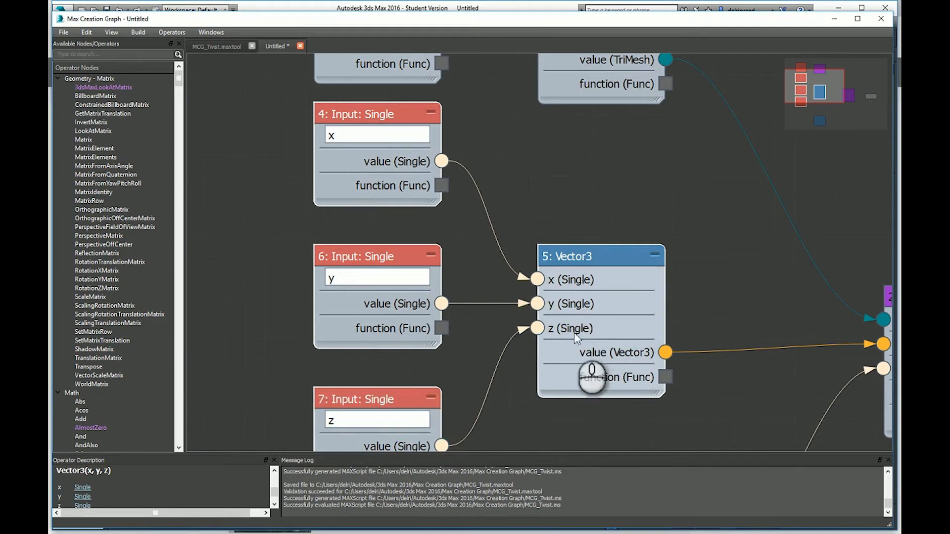
Generate the input operator for the degrees socket of the ToRadians operator
{"action": "scroll", "coordinate": [533, 213], "scroll_direction": "down", "scroll_amount": 2}
{"action": "scroll", "coordinate": [502, 180], "scroll_direction": "down", "scroll_amount": 3}
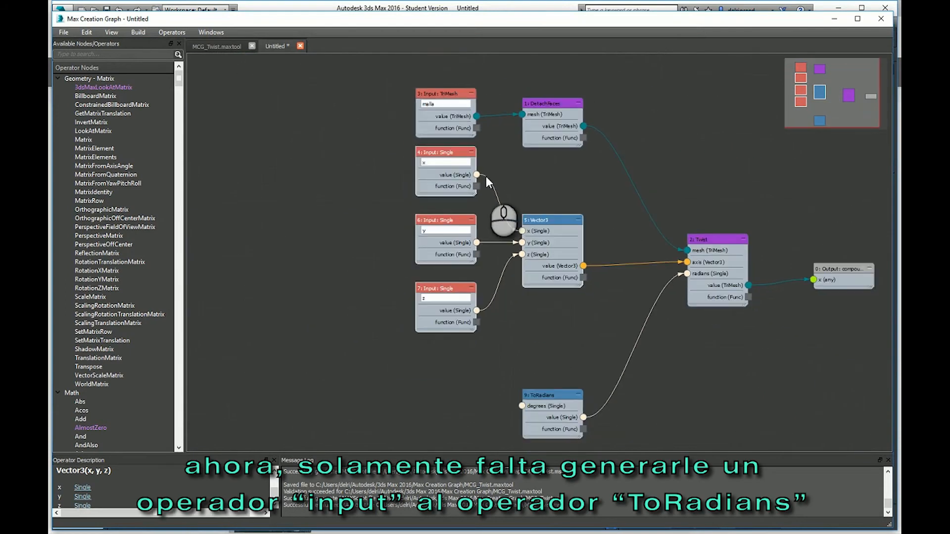
{"action": "scroll", "coordinate": [565, 418], "scroll_direction": "up", "scroll_amount": 5}
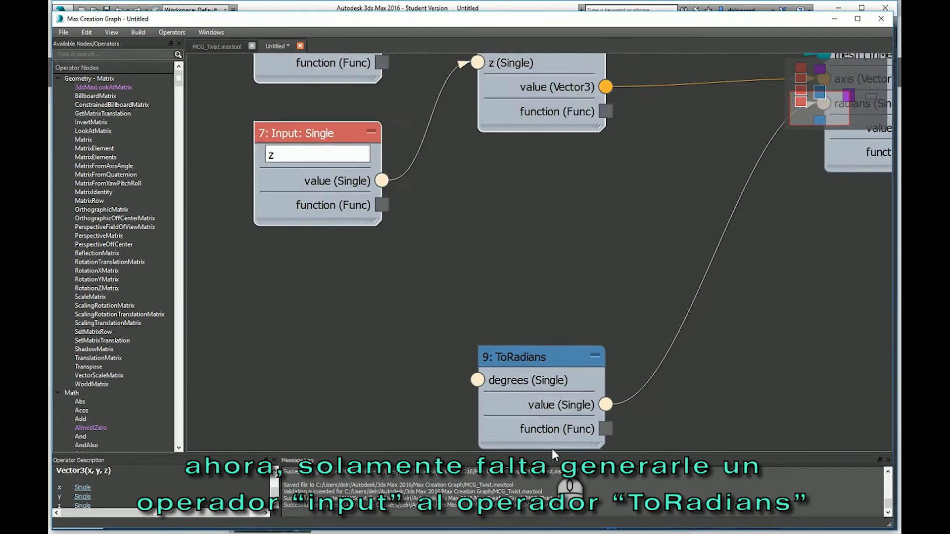
{"action": "left_click", "coordinate": [544, 351]}
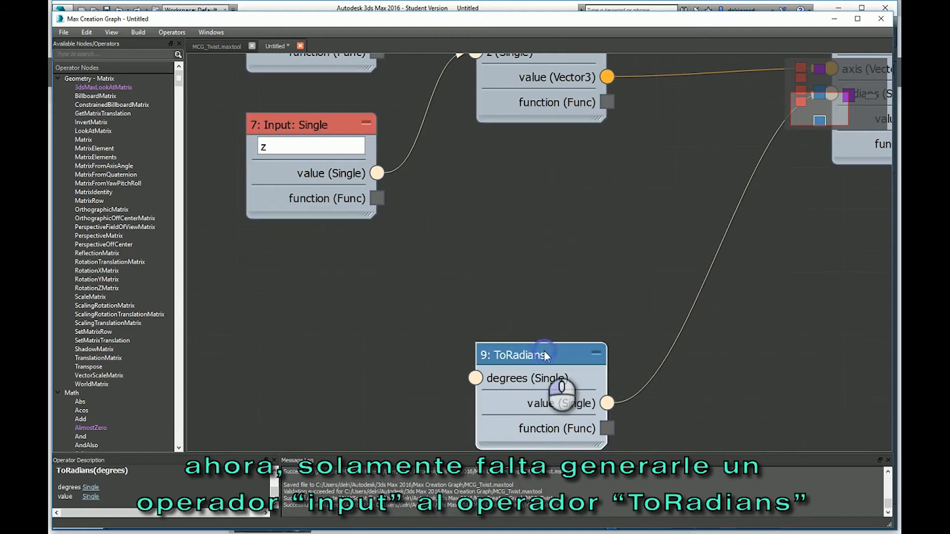
{"action": "right_click", "coordinate": [544, 350]}
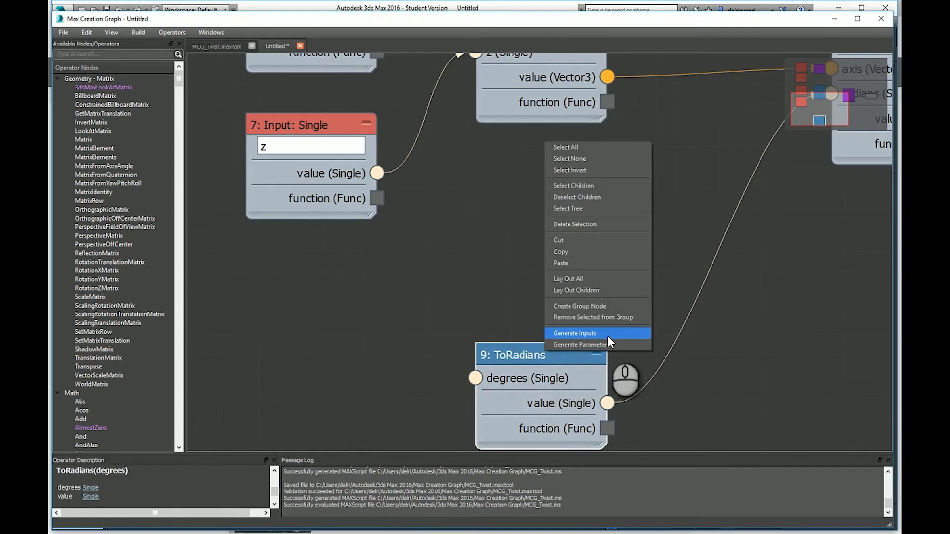
{"action": "left_click", "coordinate": [580, 344]}
Move the degrees input operator slightly away from ToRadians and rename it % Deformacion
{"action": "scroll", "coordinate": [580, 307], "scroll_direction": "down", "scroll_amount": 3}
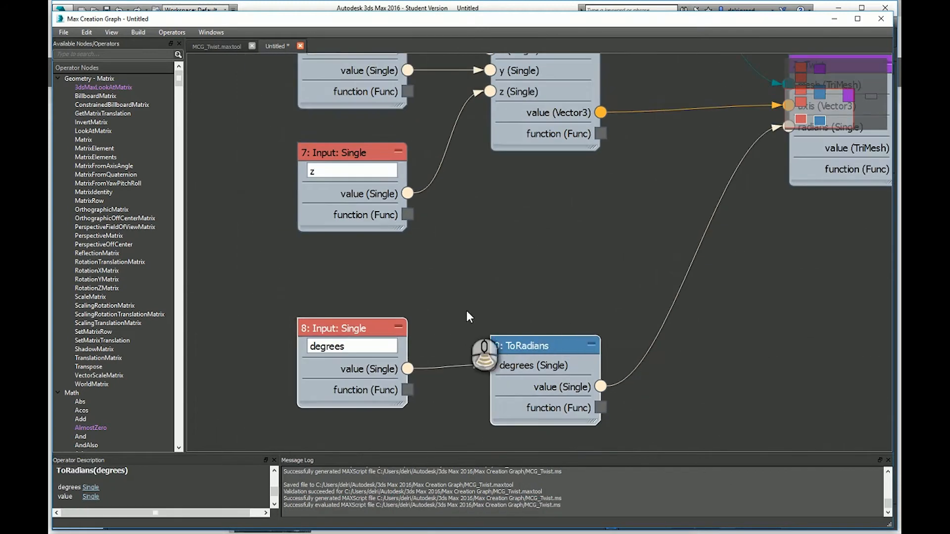
{"action": "scroll", "coordinate": [326, 305], "scroll_direction": "up", "scroll_amount": 2}
{"action": "left_click", "coordinate": [327, 310]}
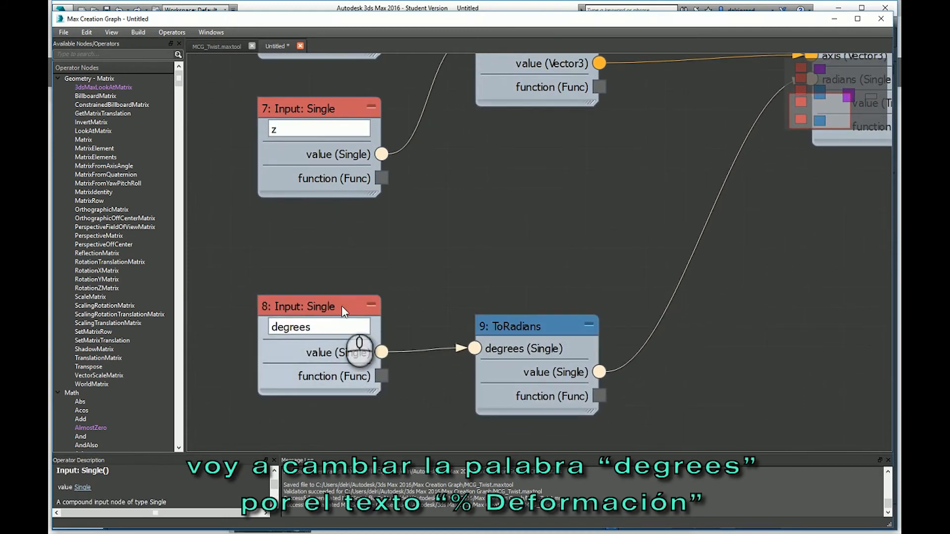
{"action": "left_click_drag", "start_coordinate": [341, 305], "coordinate": [321, 326]}
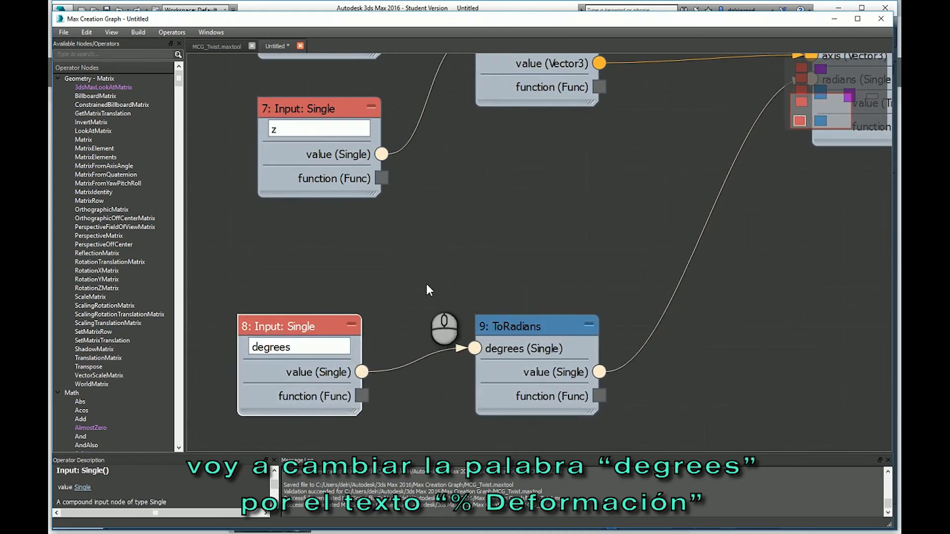
{"action": "double_click", "coordinate": [272, 347]}
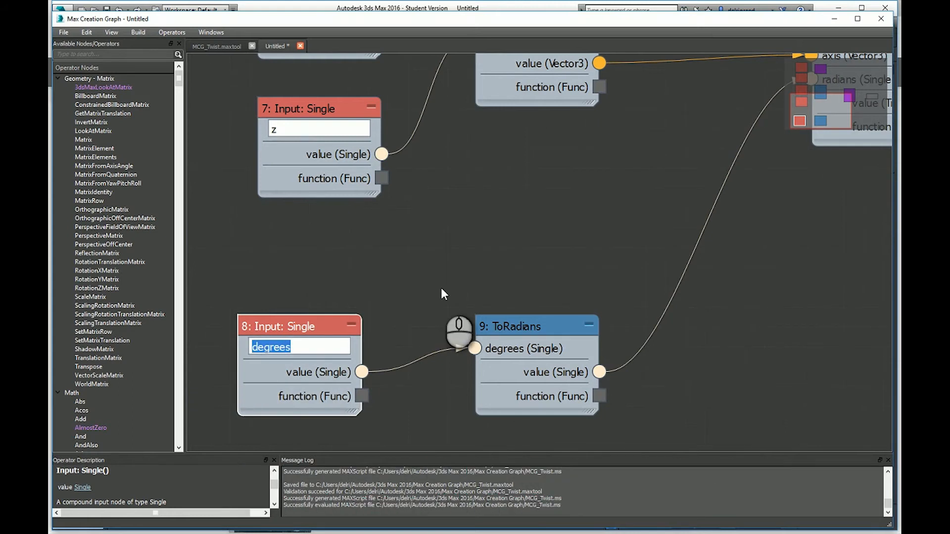
{"action": "type", "text": "% Def"}
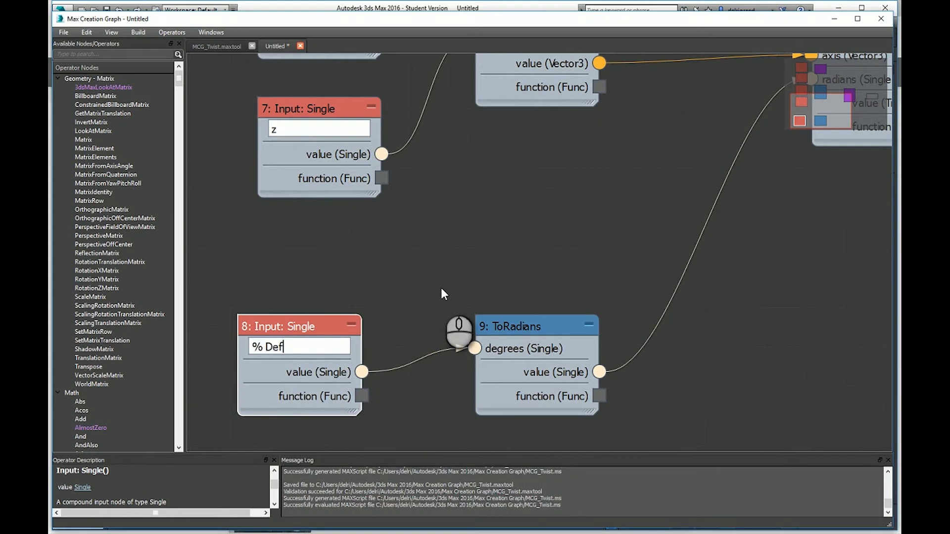
{"action": "type", "text": "ormacion"}
{"action": "scroll", "coordinate": [425, 346], "scroll_direction": "down", "scroll_amount": 4}
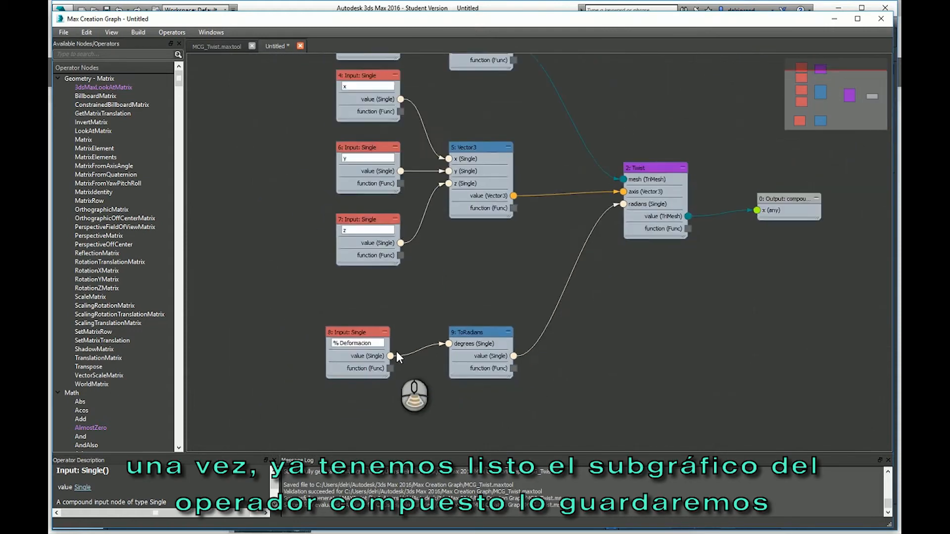
Save the compound subgraph in the Compounds folder as MCG_5_unidos with the MCG Compounds (*.maxcompound) file type
{"action": "scroll", "coordinate": [396, 355], "scroll_direction": "down", "scroll_amount": 2}
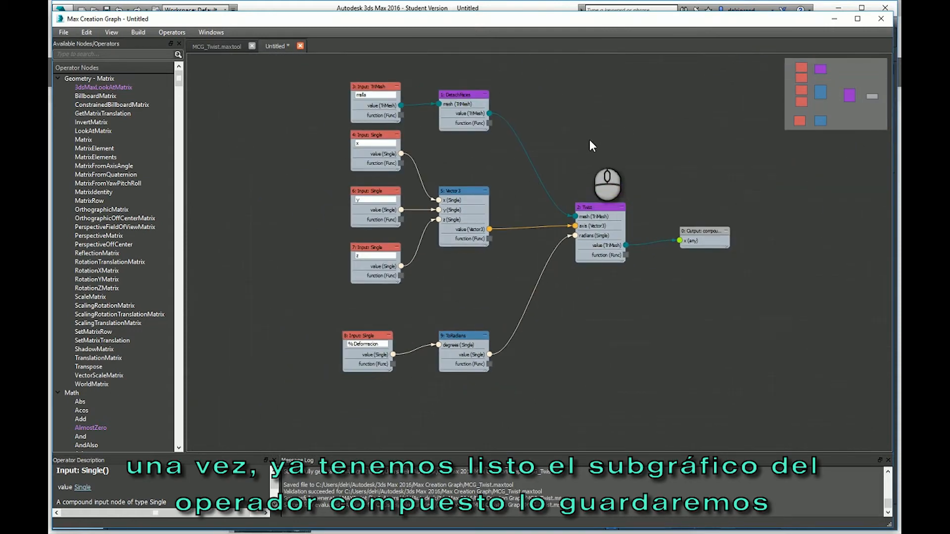
{"action": "left_click", "coordinate": [63, 32]}
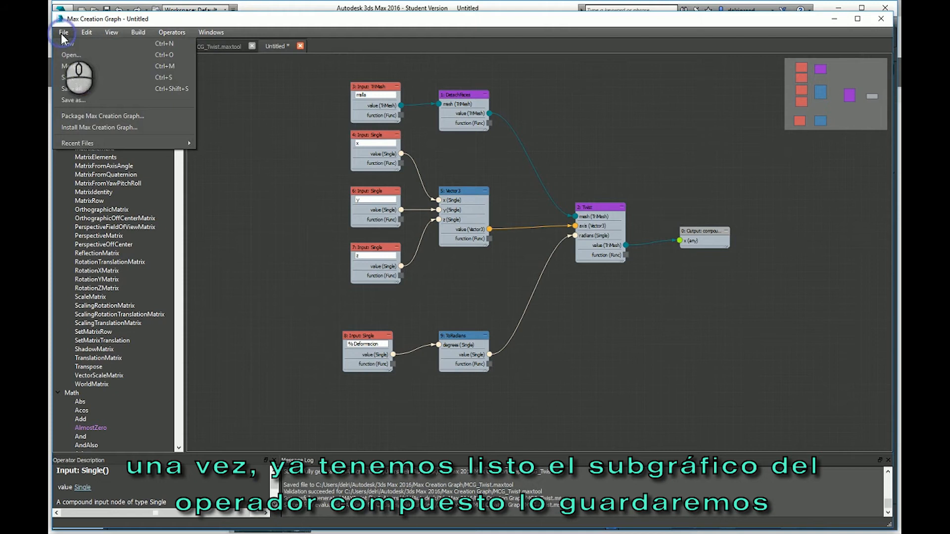
{"action": "left_click", "coordinate": [73, 100]}
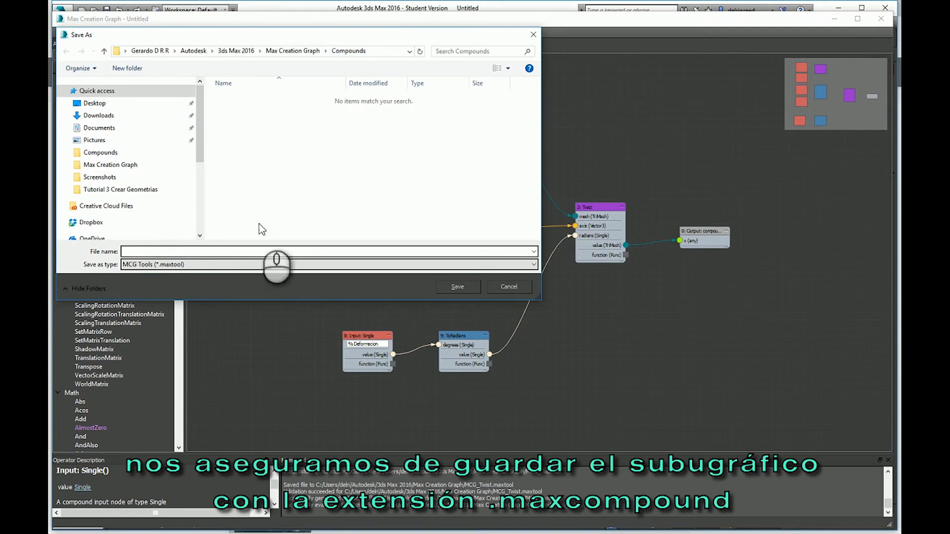
{"action": "left_click", "coordinate": [257, 265]}
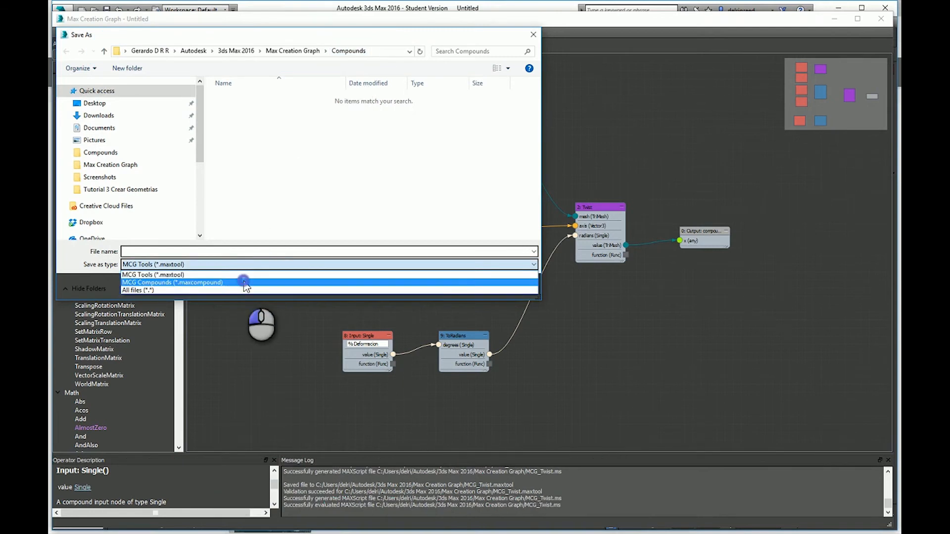
{"action": "left_click", "coordinate": [243, 282]}
{"action": "left_click", "coordinate": [237, 252]}
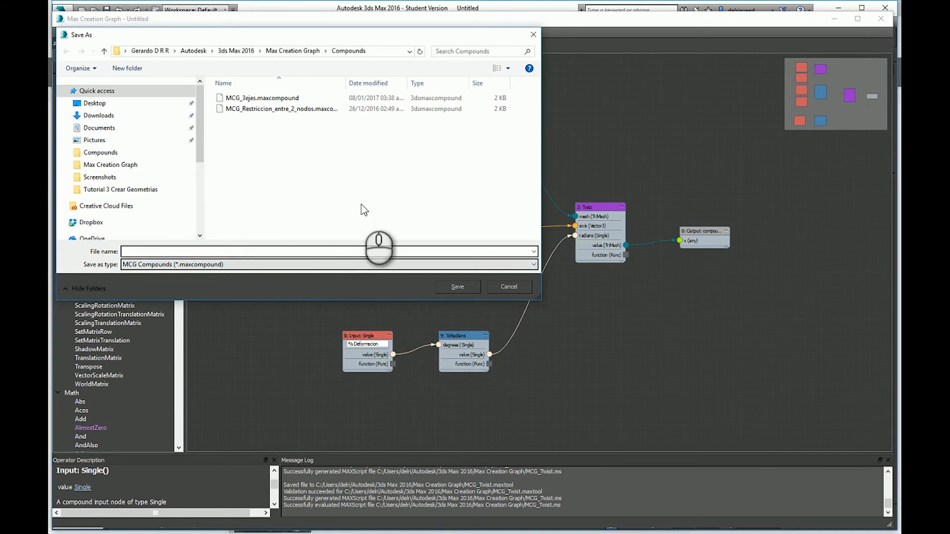
{"action": "type", "text": "MCG"}
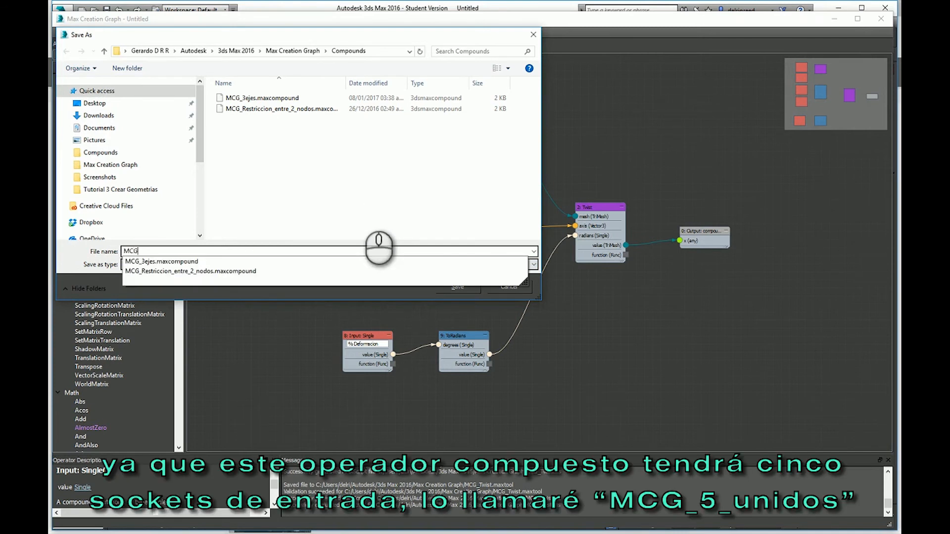
{"action": "type", "text": "_5uni"}
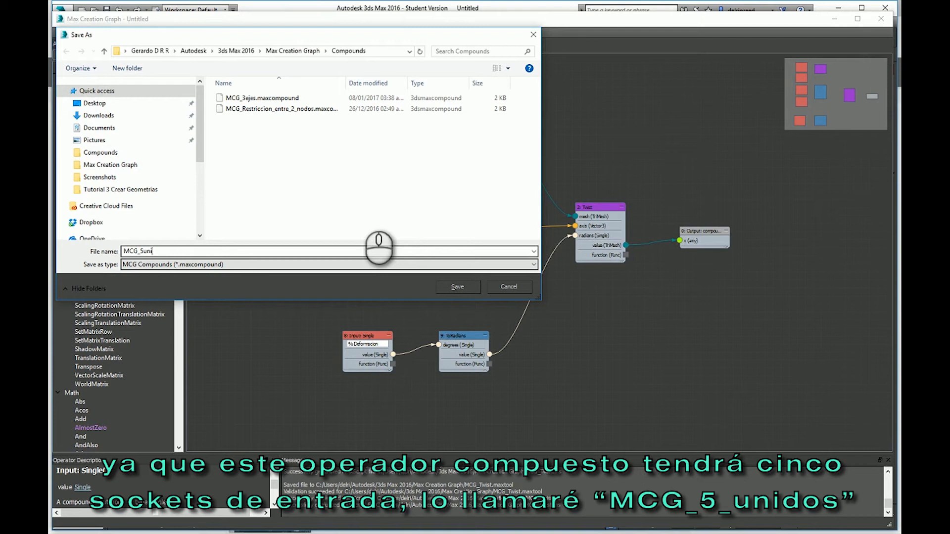
{"action": "type", "text": "dos"}
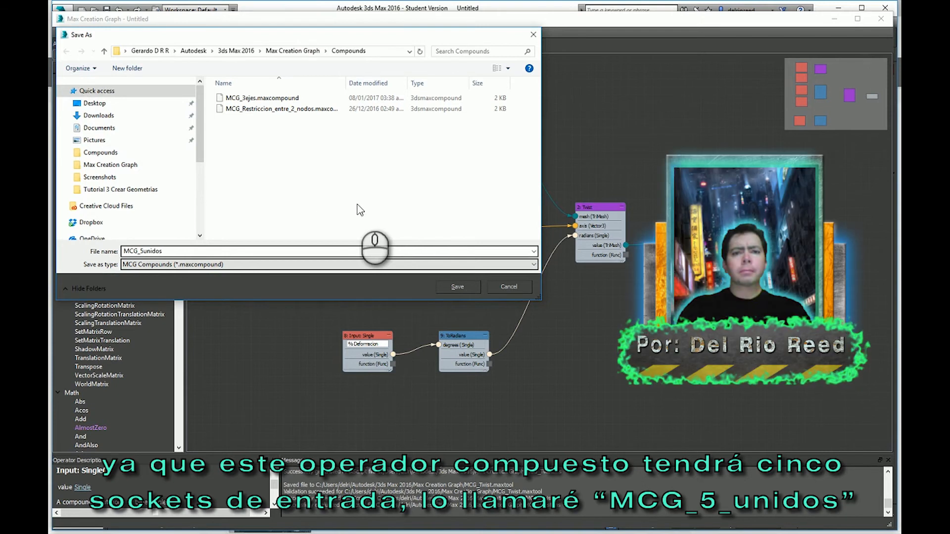
{"action": "left_click", "coordinate": [146, 251]}
{"action": "type", "text": "_5"}
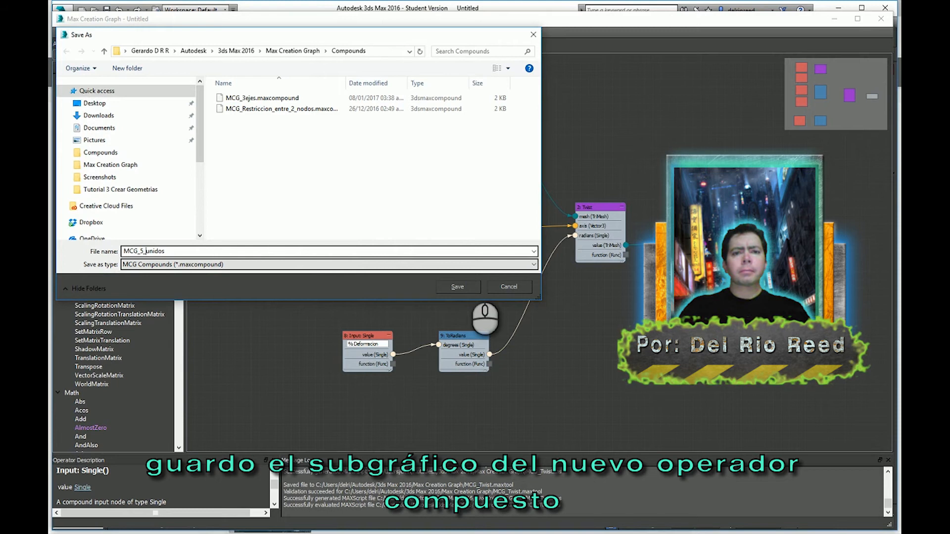
{"action": "left_click", "coordinate": [460, 286]}
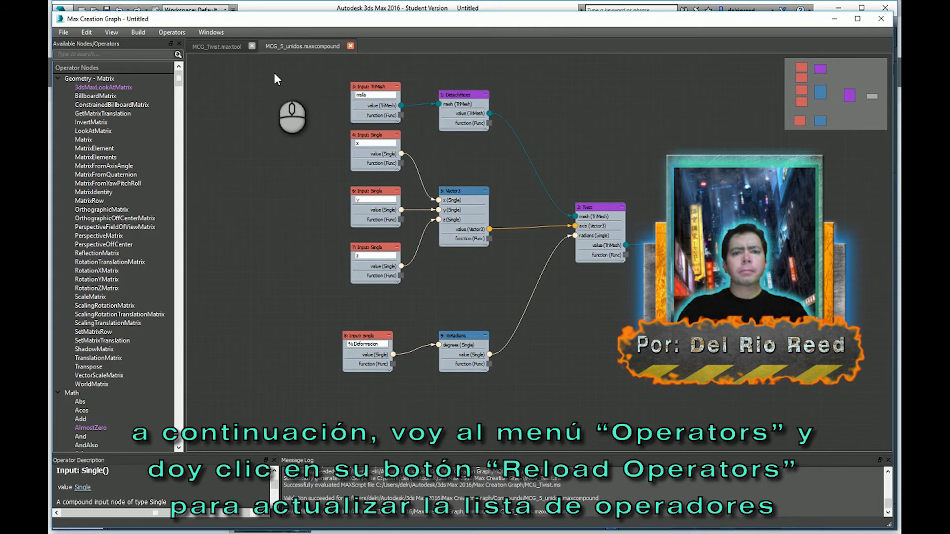
Reload the operators and, back in the MCG_Twist graph, filter the operator list by mcg
{"action": "left_click", "coordinate": [176, 33]}
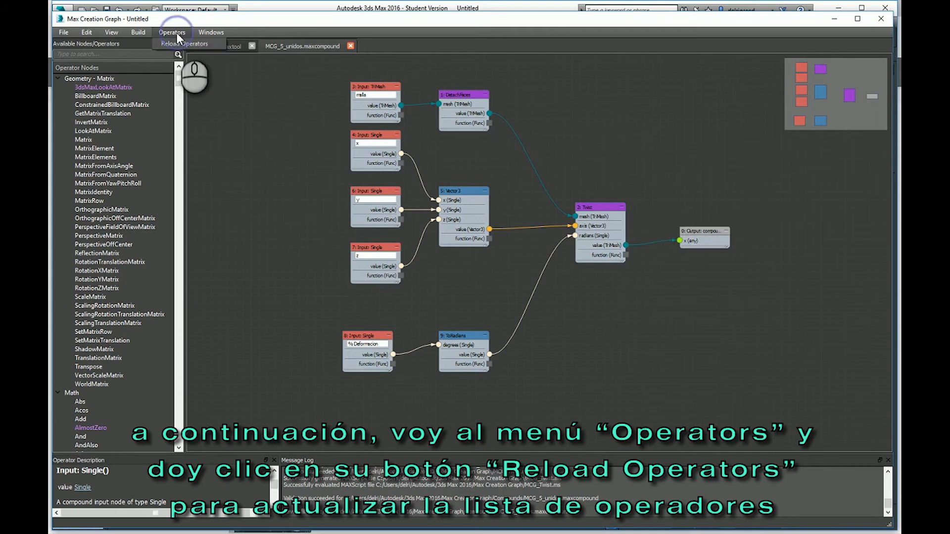
{"action": "left_click", "coordinate": [217, 43]}
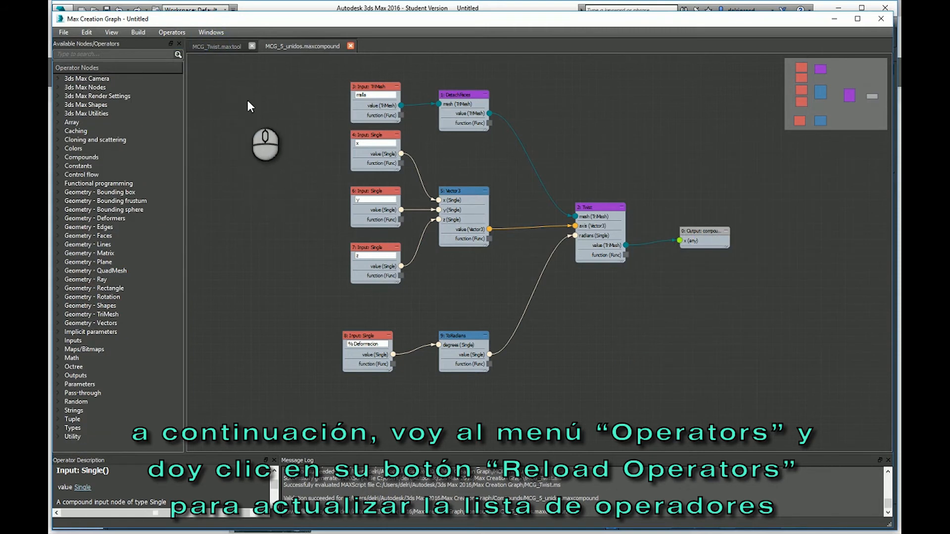
{"action": "left_click", "coordinate": [221, 49]}
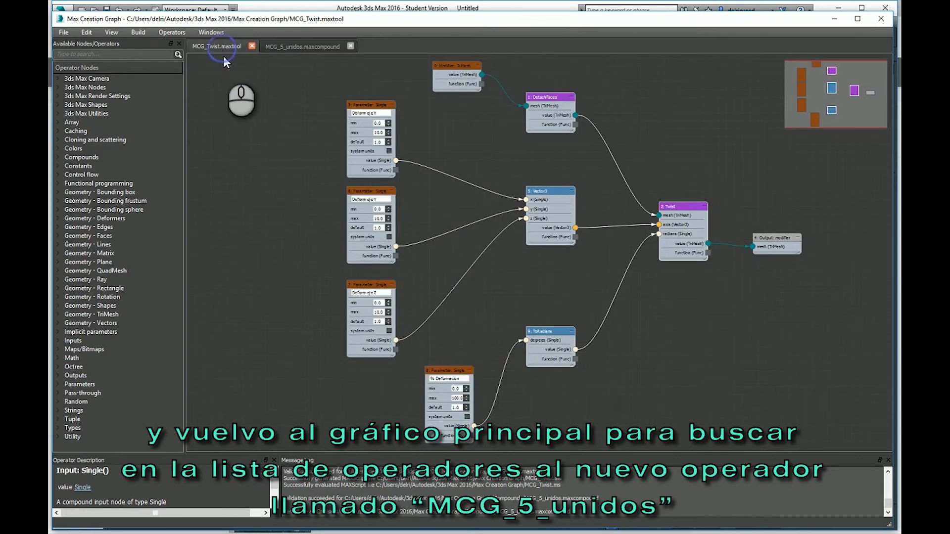
{"action": "scroll", "coordinate": [269, 131], "scroll_direction": "down", "scroll_amount": 2}
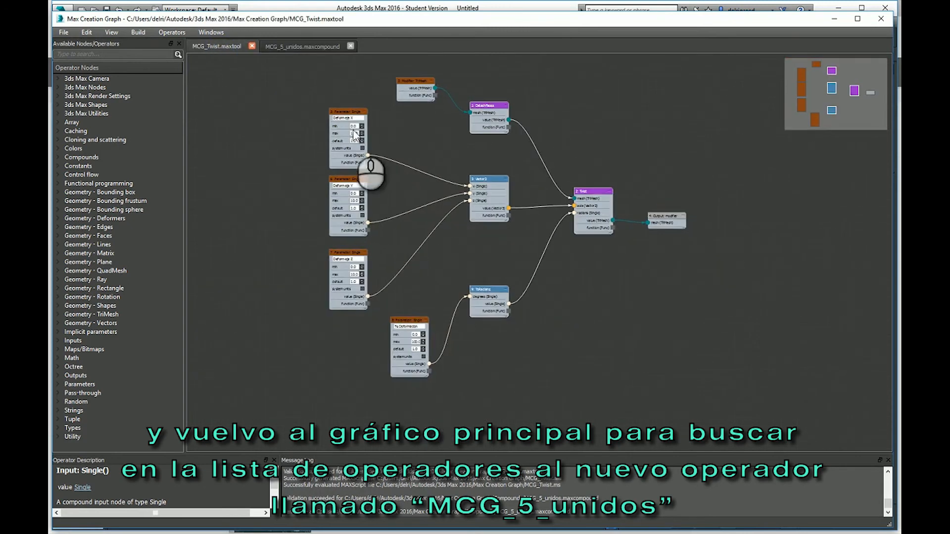
{"action": "scroll", "coordinate": [569, 106], "scroll_direction": "up", "scroll_amount": 2}
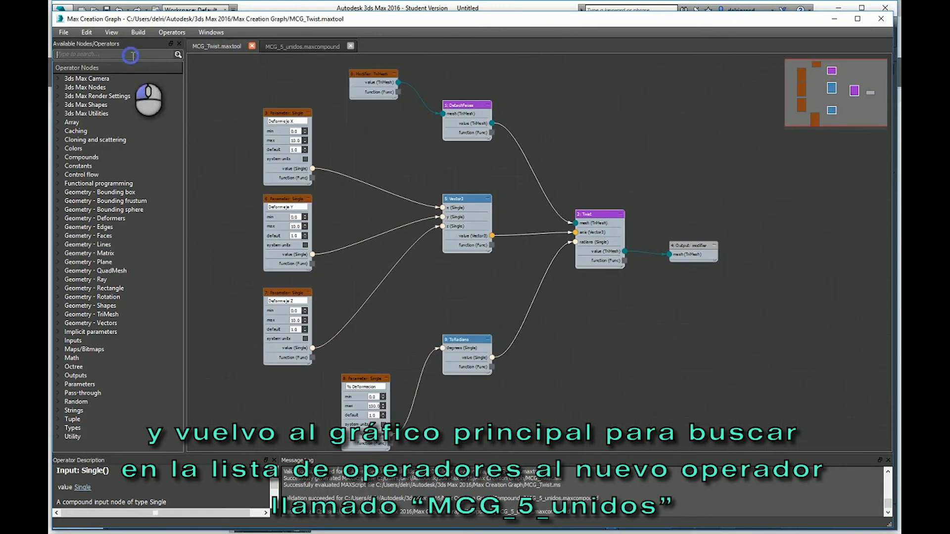
{"action": "type", "text": "mcg"}
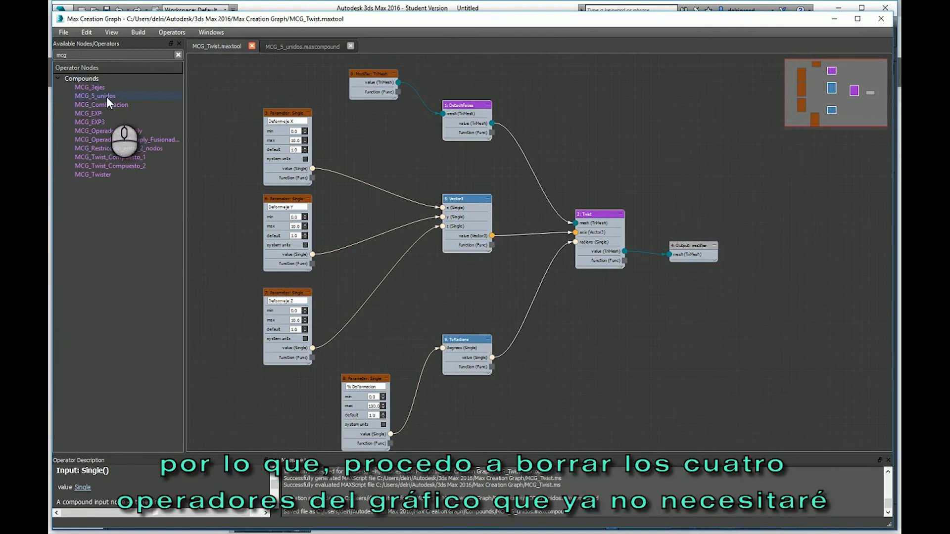
Delete the DetachFaces, Vector3, Twist and ToRadians operators from MCG_Twist and place the MCG_5_unidos compound in the emptied area
{"action": "left_click_drag", "start_coordinate": [611, 393], "coordinate": [463, 114]}
{"action": "key", "text": "Delete"}
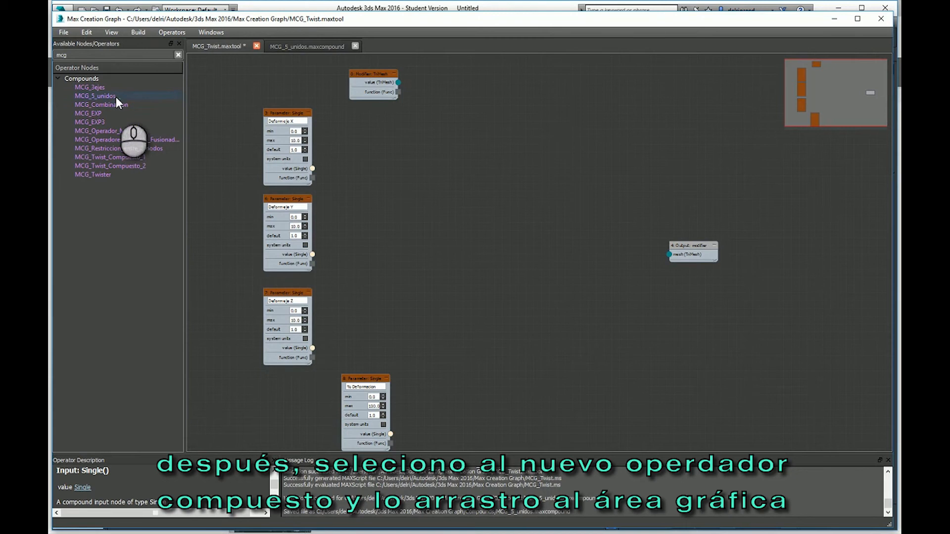
{"action": "left_click_drag", "start_coordinate": [96, 96], "coordinate": [514, 190]}
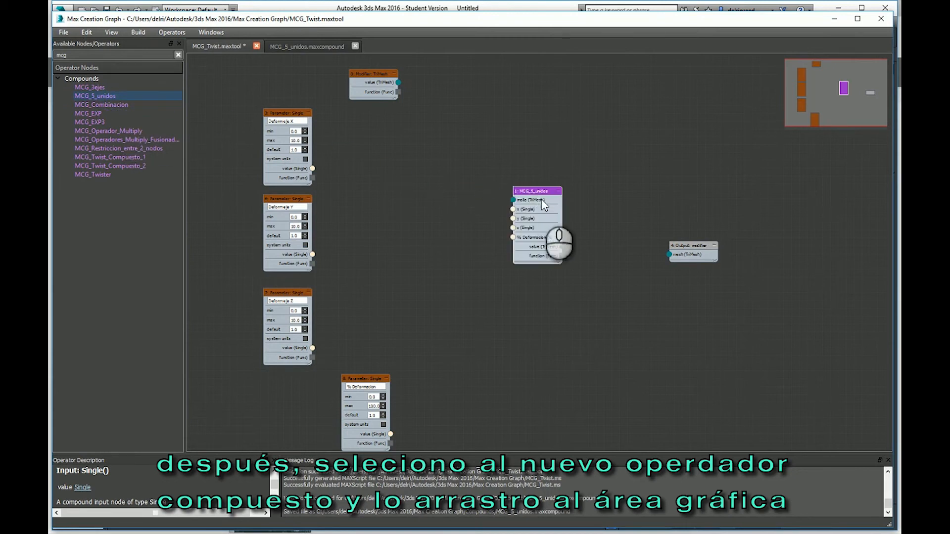
{"action": "scroll", "coordinate": [539, 193], "scroll_direction": "up", "scroll_amount": 2}
{"action": "scroll", "coordinate": [539, 192], "scroll_direction": "up", "scroll_amount": 3}
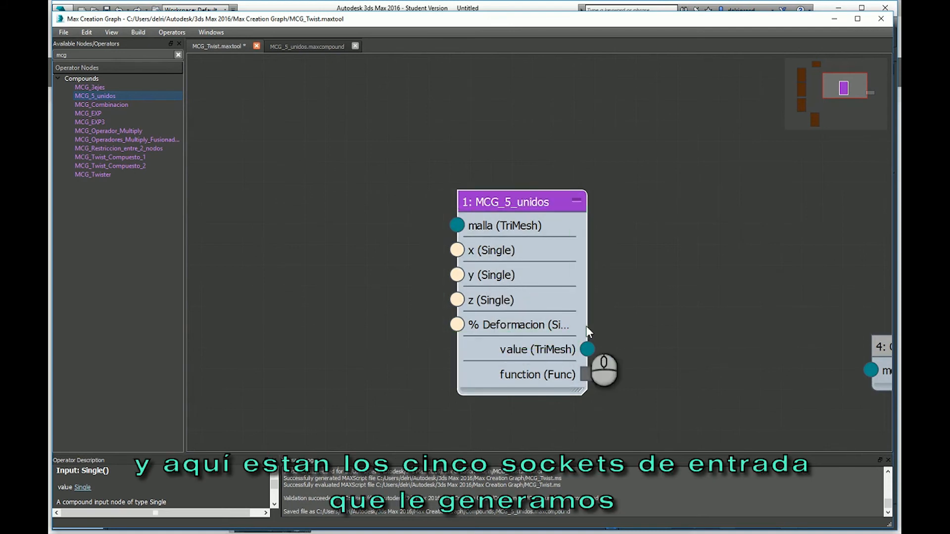
Connect the value output of the Modifier: TriMesh operator to the malla socket of MCG_5_unidos
{"action": "scroll", "coordinate": [638, 352], "scroll_direction": "down", "scroll_amount": 3}
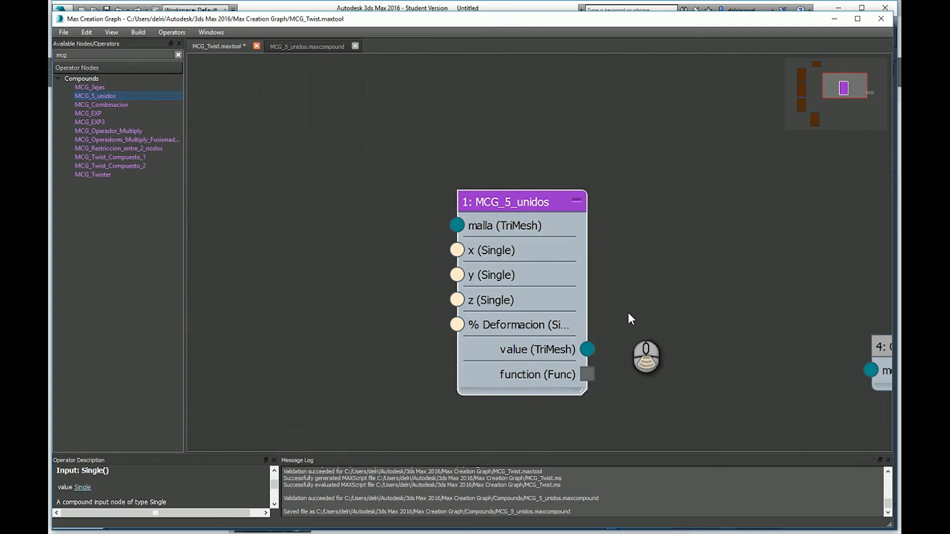
{"action": "scroll", "coordinate": [349, 142], "scroll_direction": "up", "scroll_amount": 1}
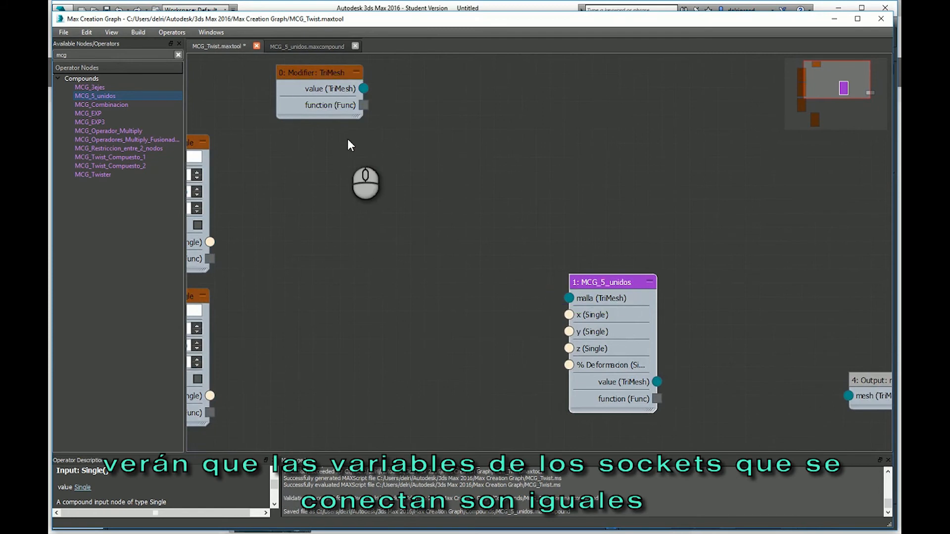
{"action": "scroll", "coordinate": [347, 139], "scroll_direction": "up", "scroll_amount": 2}
{"action": "left_click_drag", "start_coordinate": [364, 84], "coordinate": [523, 246]}
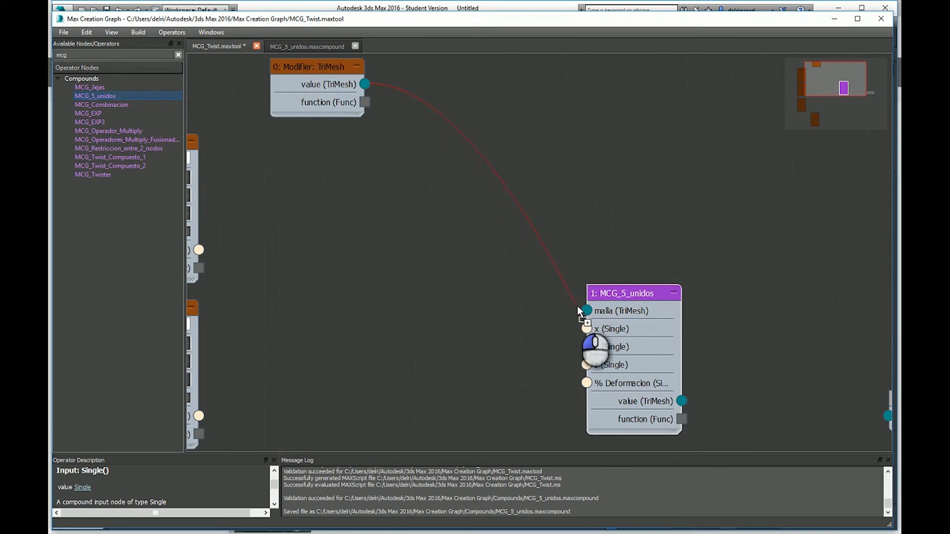
{"action": "left_click_drag", "start_coordinate": [586, 307], "coordinate": [586, 309]}
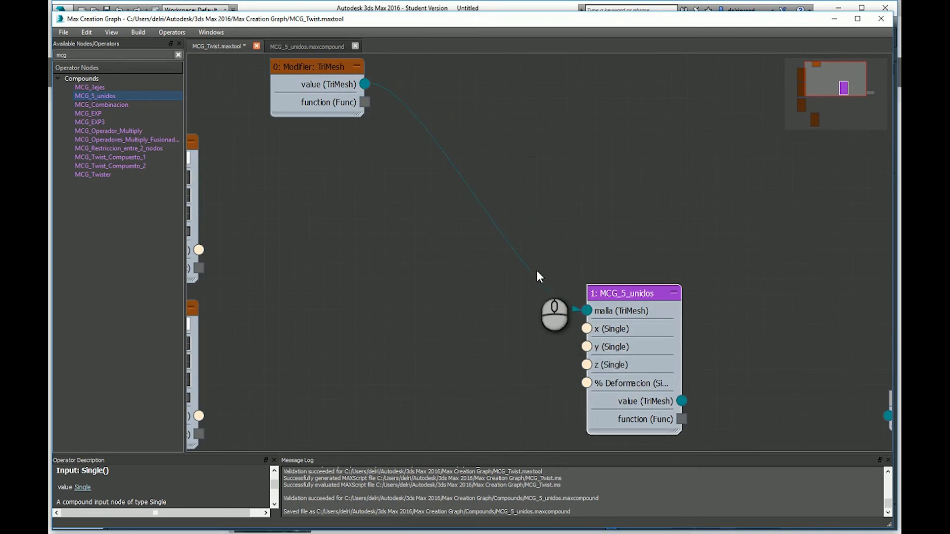
Connect the values of the Deform eje X, Y and Z parameters to the x, y and z sockets of MCG_5_unidos
{"action": "scroll", "coordinate": [683, 220], "scroll_direction": "down", "scroll_amount": 2}
{"action": "scroll", "coordinate": [383, 294], "scroll_direction": "up", "scroll_amount": 1}
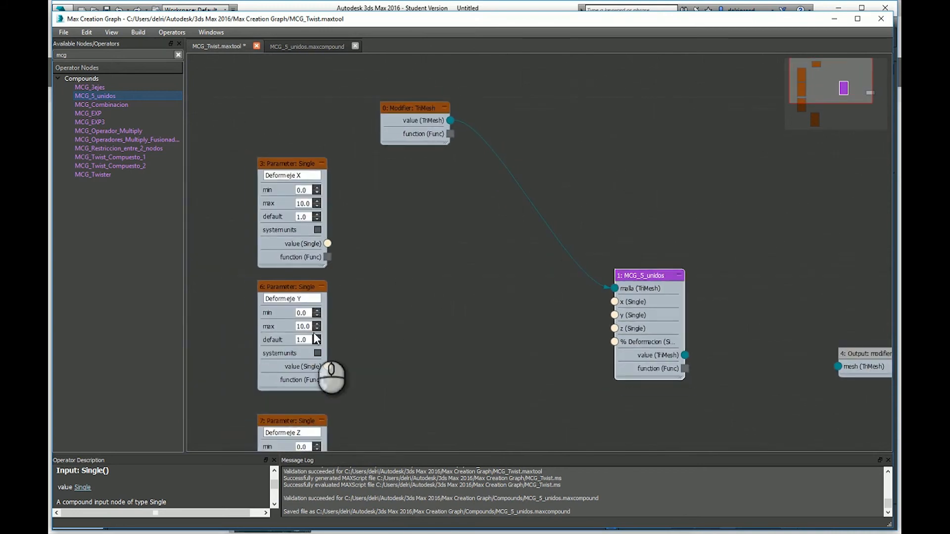
{"action": "scroll", "coordinate": [236, 384], "scroll_direction": "up", "scroll_amount": 2}
{"action": "scroll", "coordinate": [447, 229], "scroll_direction": "down", "scroll_amount": 1}
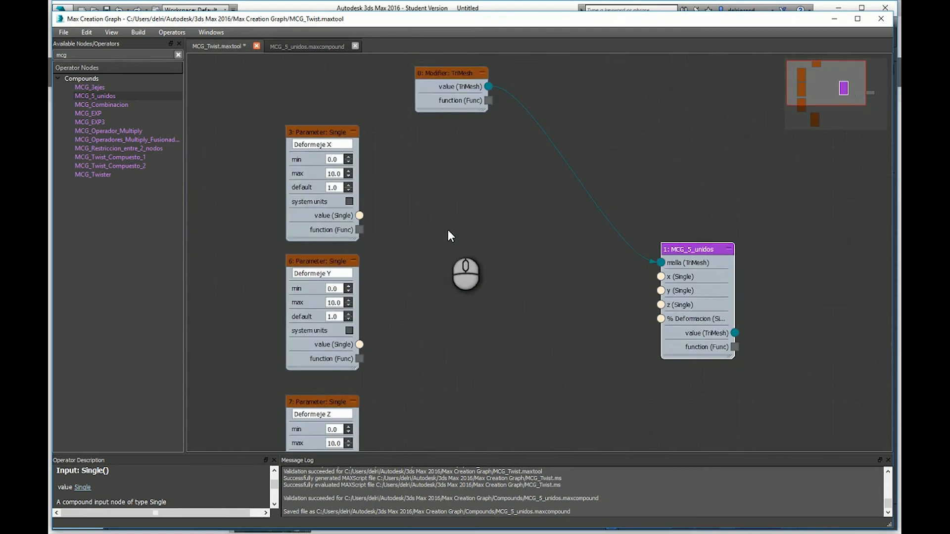
{"action": "scroll", "coordinate": [436, 355], "scroll_direction": "up", "scroll_amount": 1}
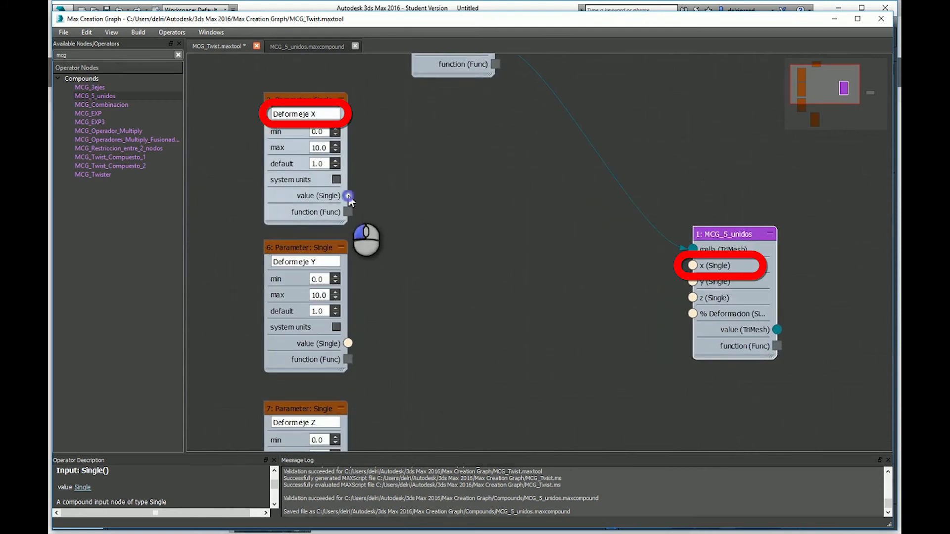
{"action": "left_click_drag", "start_coordinate": [347, 196], "coordinate": [680, 267]}
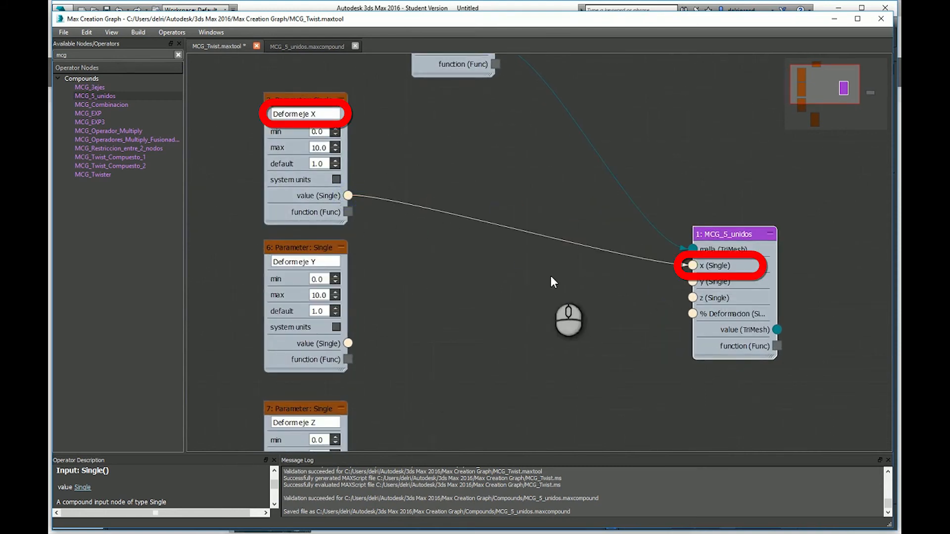
{"action": "left_click_drag", "start_coordinate": [347, 343], "coordinate": [692, 283]}
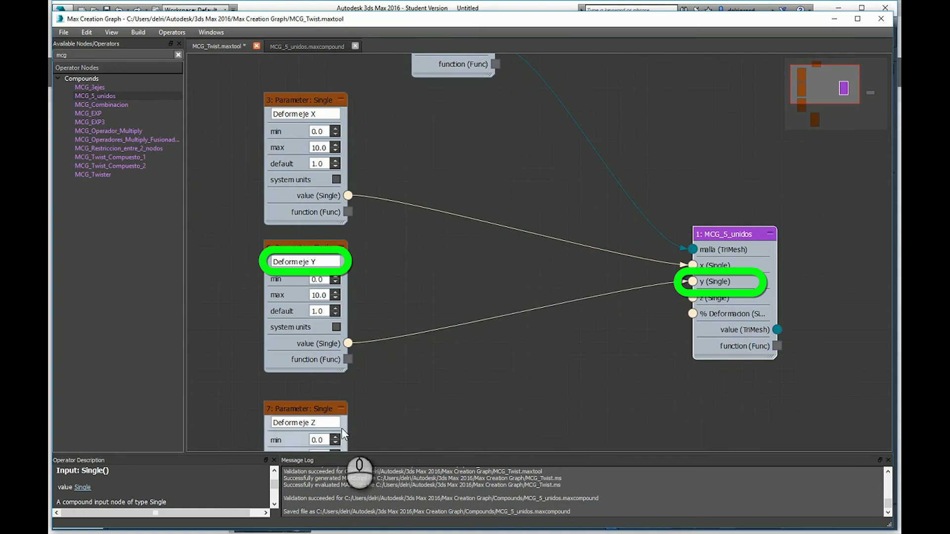
{"action": "scroll", "coordinate": [385, 250], "scroll_direction": "down", "scroll_amount": 2}
{"action": "scroll", "coordinate": [388, 438], "scroll_direction": "up", "scroll_amount": 1}
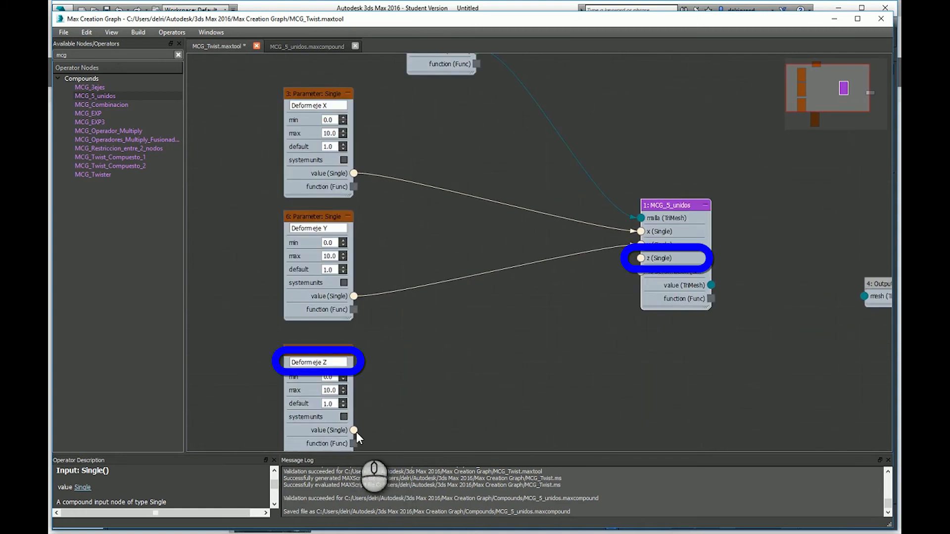
{"action": "left_click_drag", "start_coordinate": [354, 430], "coordinate": [641, 257]}
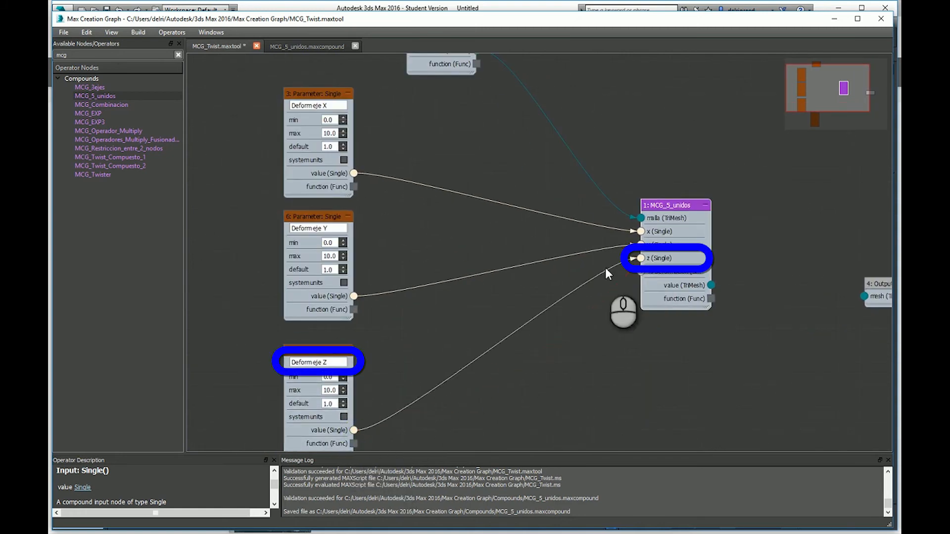
Connect the value of the % Deformacion parameter to the % Deformacion socket of MCG_5_unidos
{"action": "scroll", "coordinate": [515, 194], "scroll_direction": "down", "scroll_amount": 2}
{"action": "scroll", "coordinate": [544, 411], "scroll_direction": "up", "scroll_amount": 3}
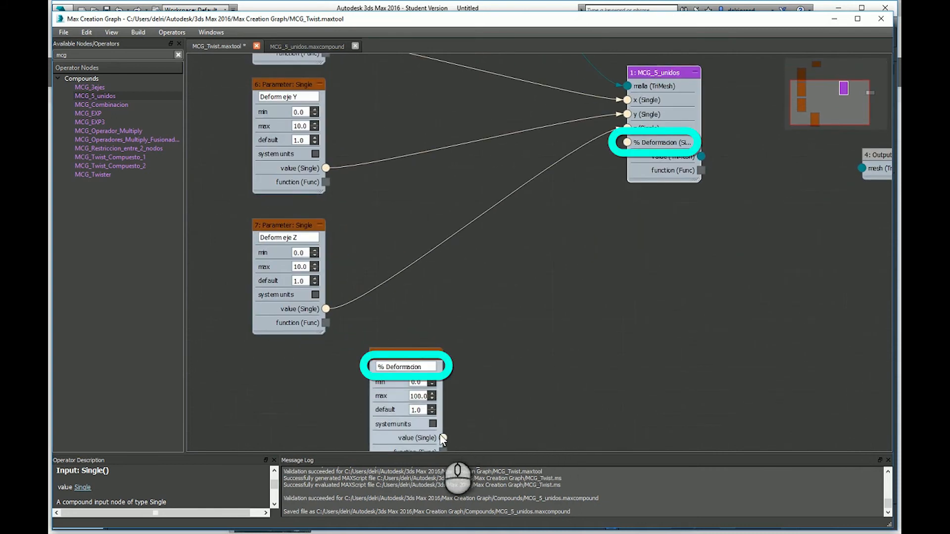
{"action": "left_click_drag", "start_coordinate": [443, 439], "coordinate": [626, 142]}
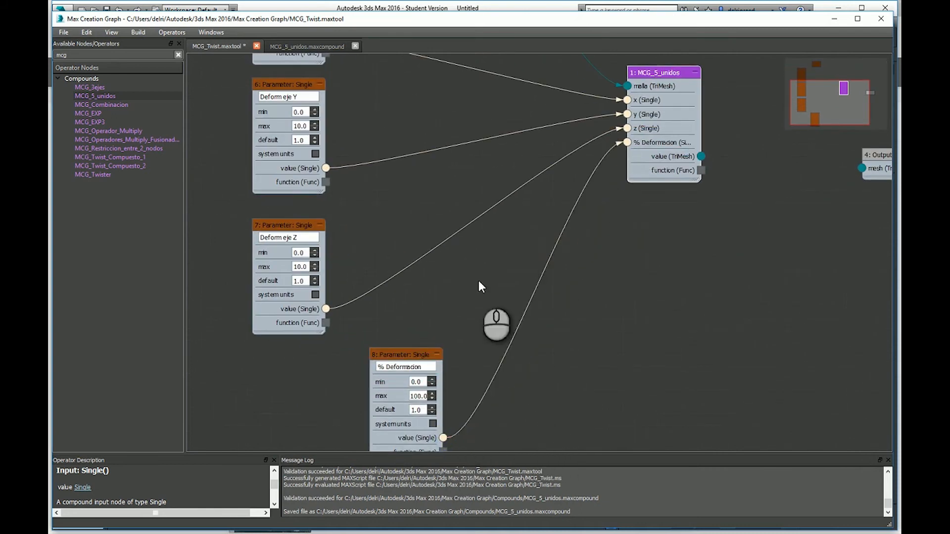
Connect the value output of MCG_5_unidos to the mesh socket of the Output: modifier operator
{"action": "scroll", "coordinate": [456, 327], "scroll_direction": "down", "scroll_amount": 2}
{"action": "scroll", "coordinate": [456, 327], "scroll_direction": "down", "scroll_amount": 2}
{"action": "scroll", "coordinate": [588, 219], "scroll_direction": "up", "scroll_amount": 4}
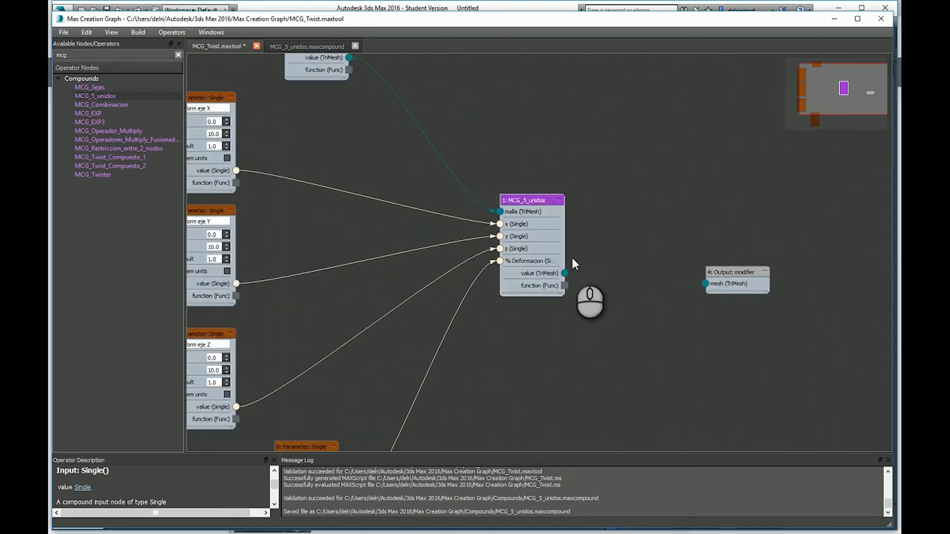
{"action": "left_click_drag", "start_coordinate": [565, 273], "coordinate": [705, 284]}
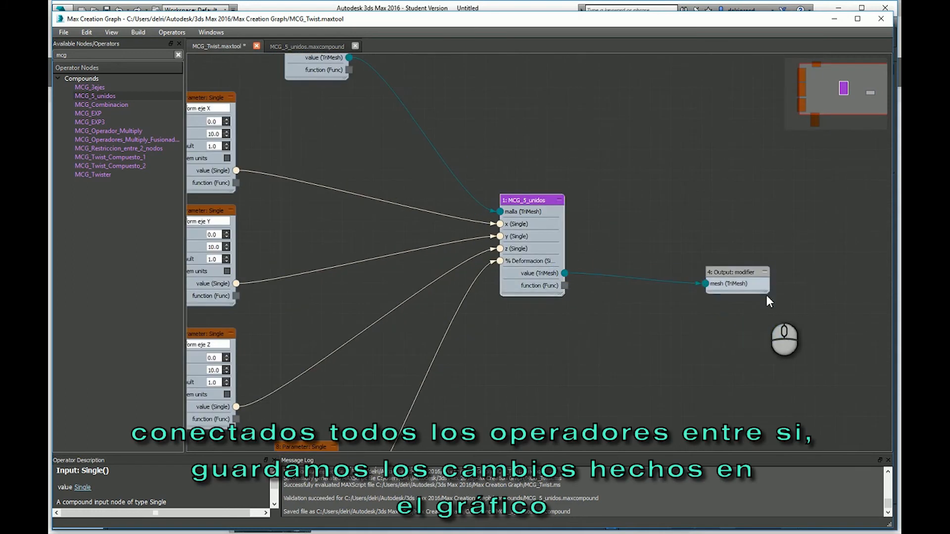
{"action": "scroll", "coordinate": [752, 313], "scroll_direction": "down", "scroll_amount": 2}
{"action": "scroll", "coordinate": [677, 314], "scroll_direction": "up", "scroll_amount": 1}
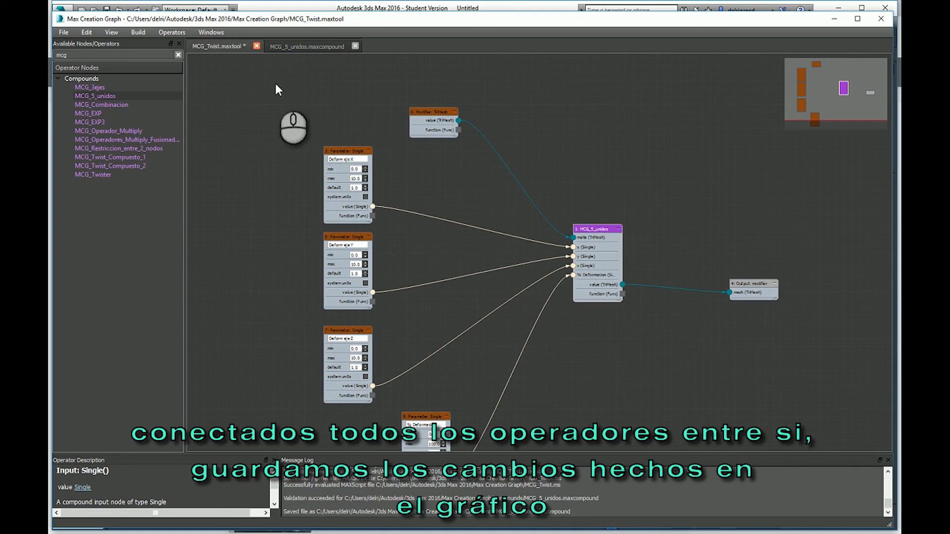
Save the changes to the MCG_Twist graph and evaluate it
{"action": "left_click", "coordinate": [63, 32]}
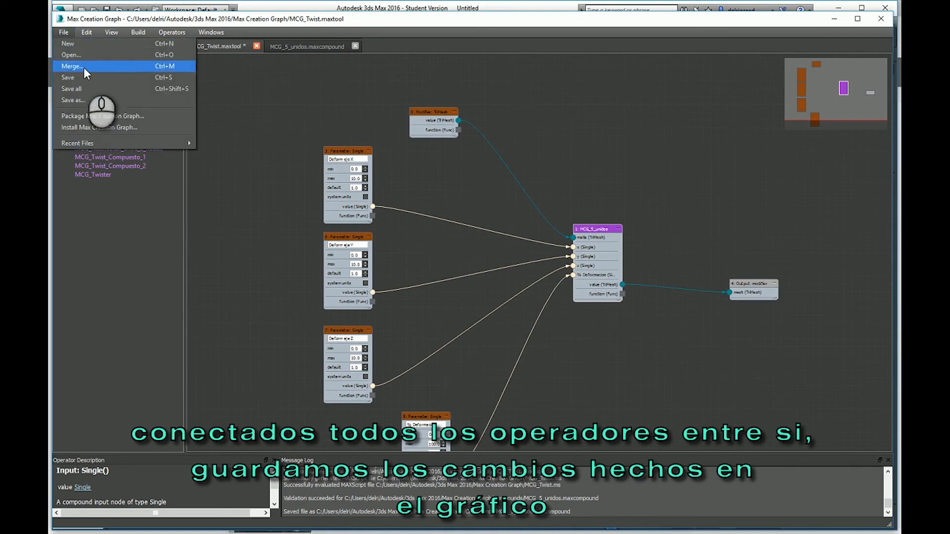
{"action": "left_click", "coordinate": [96, 78]}
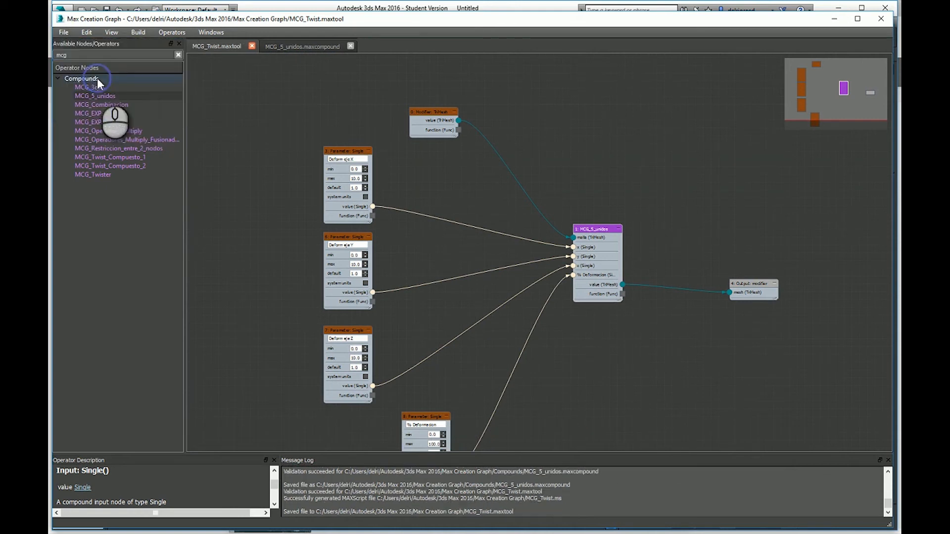
{"action": "left_click", "coordinate": [143, 33]}
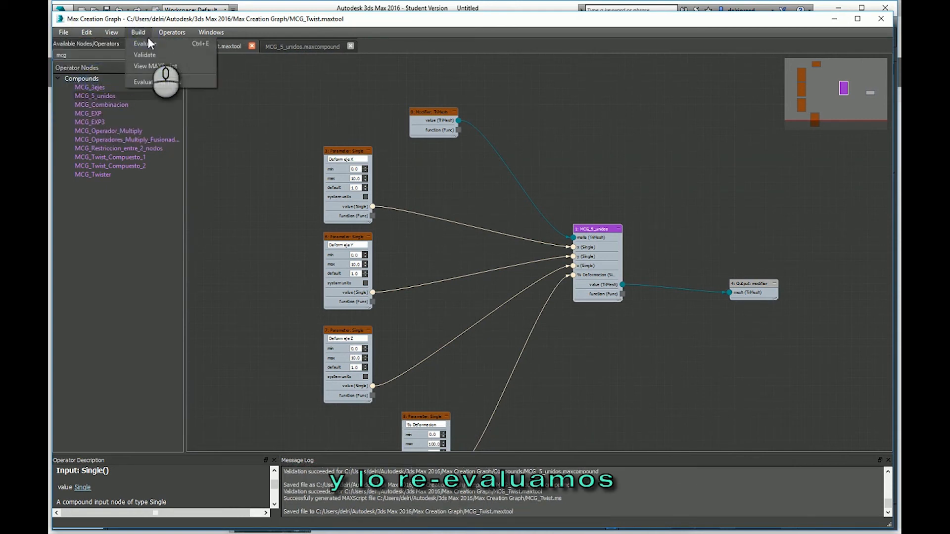
{"action": "left_click", "coordinate": [187, 49]}
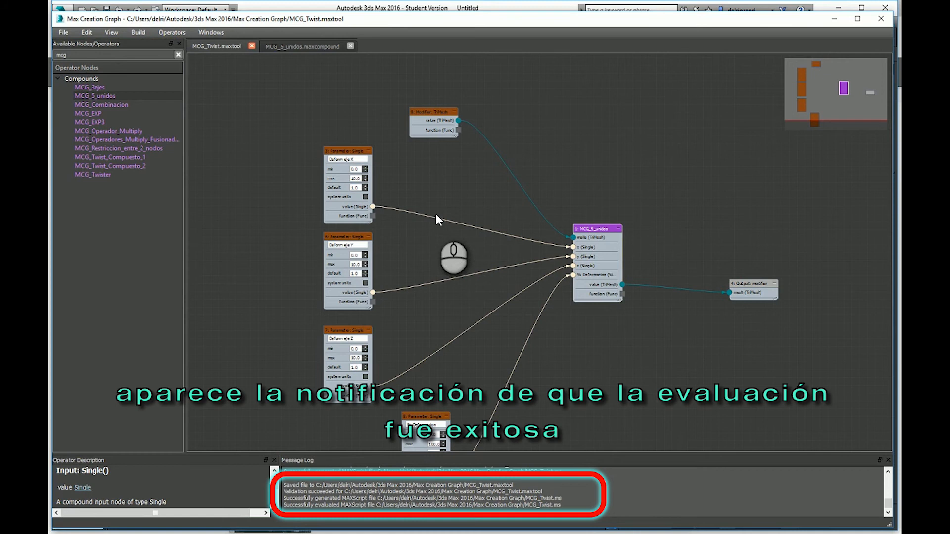
Return to the main 3ds Max scene and delete the teapot
{"action": "left_click", "coordinate": [836, 19]}
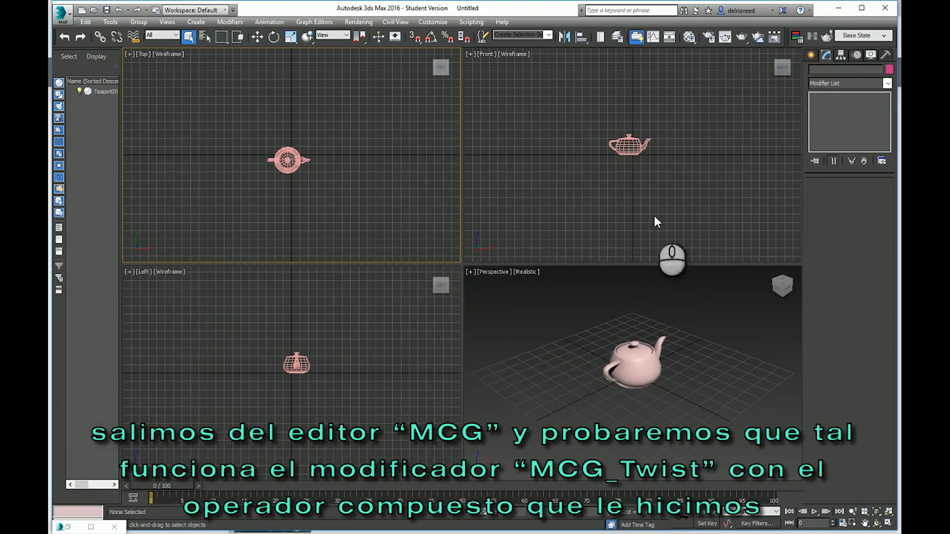
{"action": "left_click", "coordinate": [627, 358]}
{"action": "scroll", "coordinate": [619, 352], "scroll_direction": "up", "scroll_amount": 5}
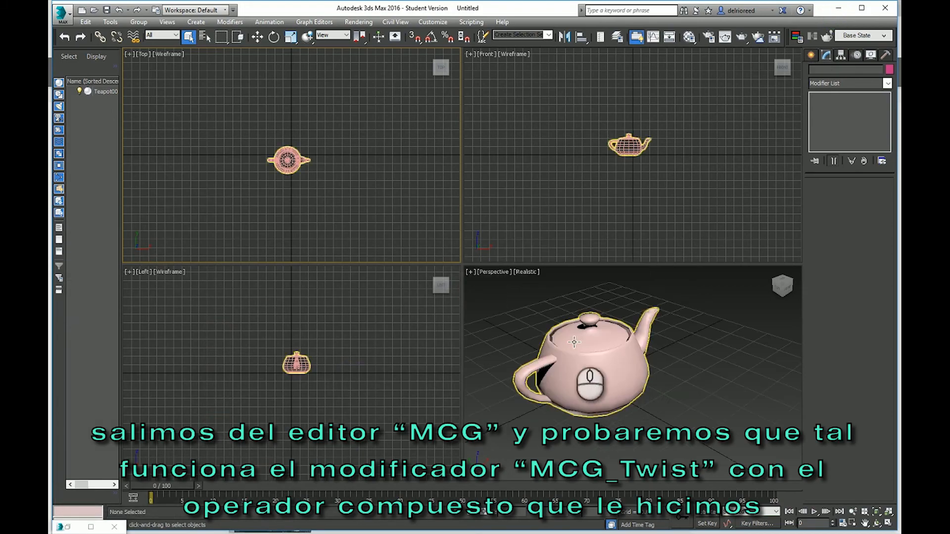
{"action": "key", "text": "Delete"}
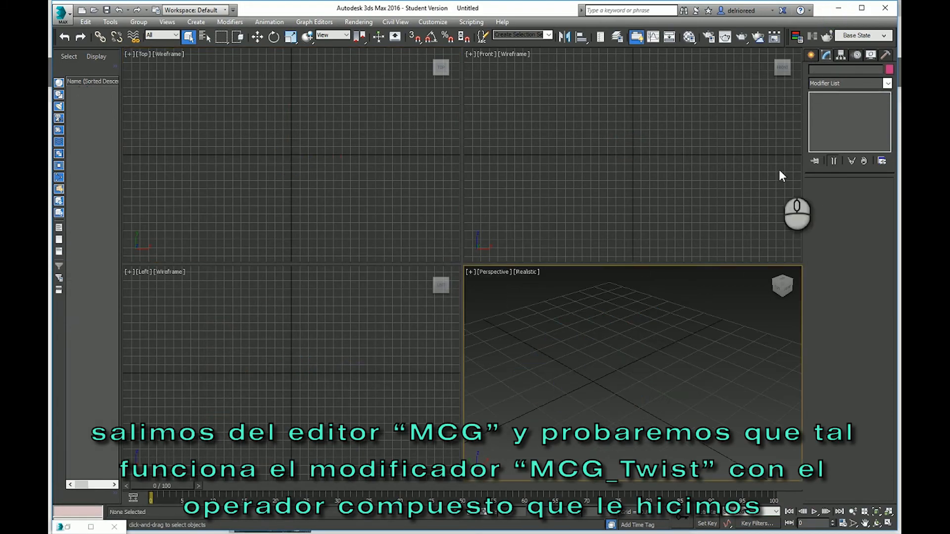
Create a standard primitive sphere with a radius of about 9 near the centre of the Perspective viewport's grid
{"action": "left_click", "coordinate": [811, 56]}
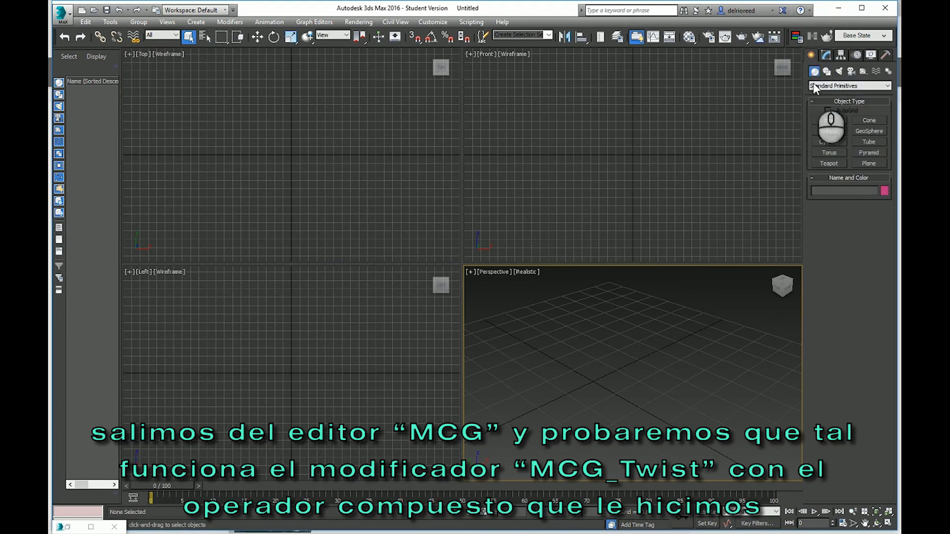
{"action": "left_click", "coordinate": [830, 163]}
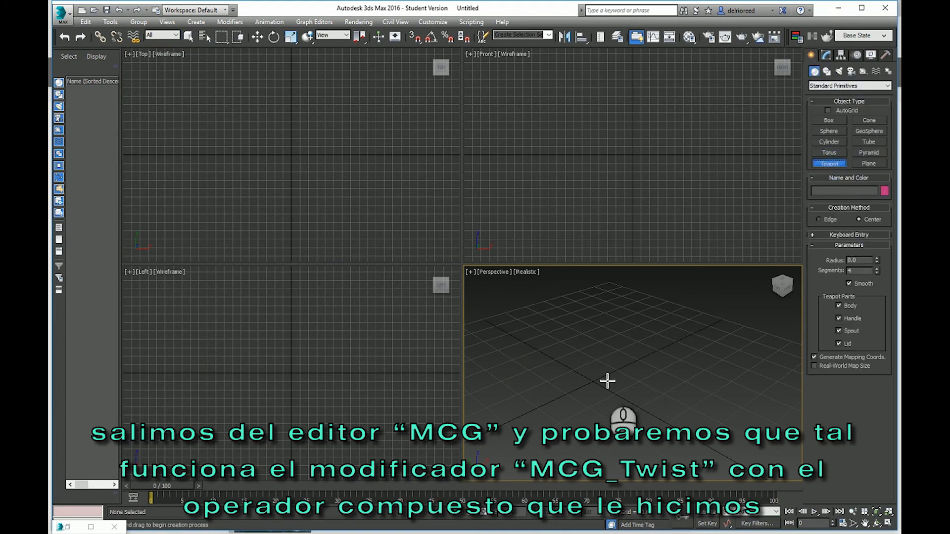
{"action": "left_click", "coordinate": [831, 131]}
{"action": "left_click_drag", "start_coordinate": [601, 395], "coordinate": [622, 413]}
{"action": "scroll", "coordinate": [618, 400], "scroll_direction": "down", "scroll_amount": 5}
{"action": "scroll", "coordinate": [612, 374], "scroll_direction": "up", "scroll_amount": 4}
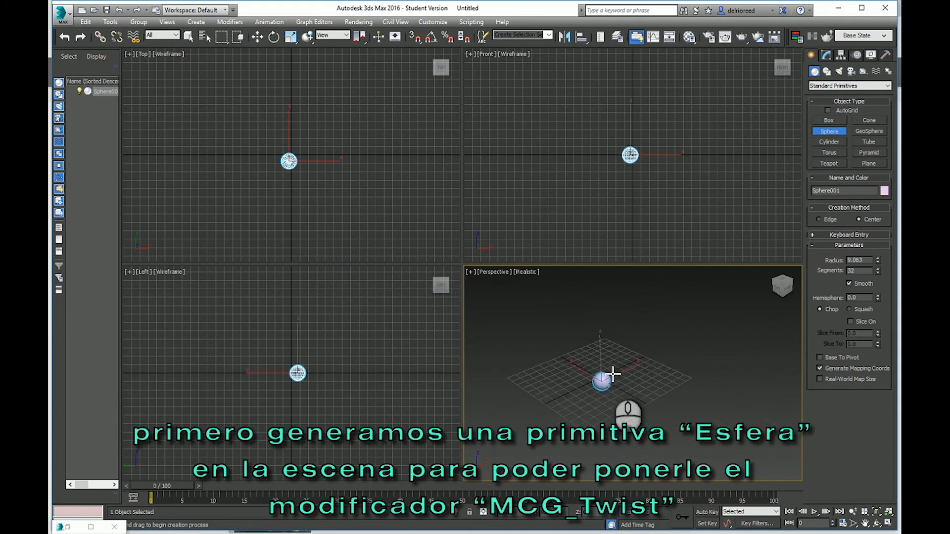
Increase the sphere's radius to about 112.467
{"action": "left_click_drag", "start_coordinate": [877, 262], "coordinate": [878, 203]}
{"action": "scroll", "coordinate": [660, 365], "scroll_direction": "down", "scroll_amount": 5}
{"action": "scroll", "coordinate": [661, 365], "scroll_direction": "up", "scroll_amount": 4}
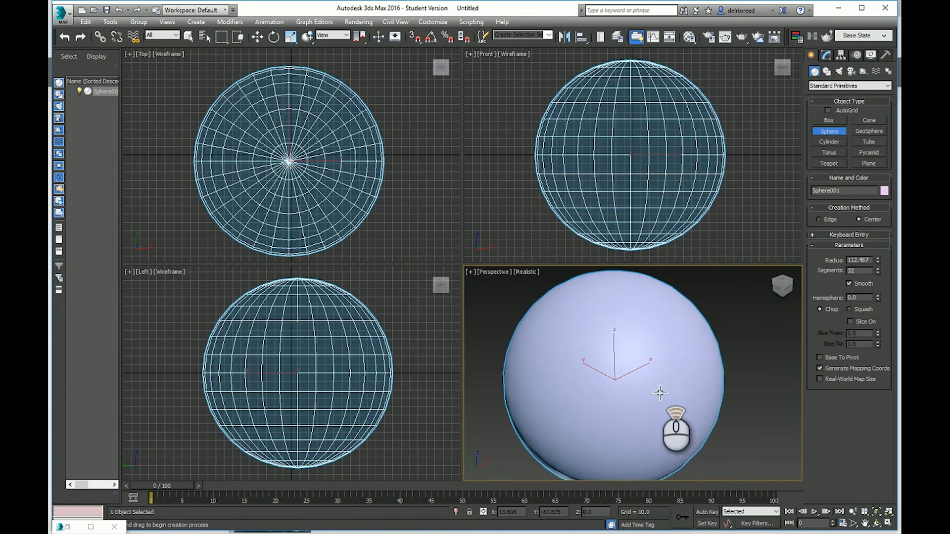
Apply the MCG_Twist modifier to the sphere
{"action": "left_click", "coordinate": [826, 54]}
{"action": "left_click", "coordinate": [883, 84]}
{"action": "scroll", "coordinate": [843, 173], "scroll_direction": "down", "scroll_amount": 5}
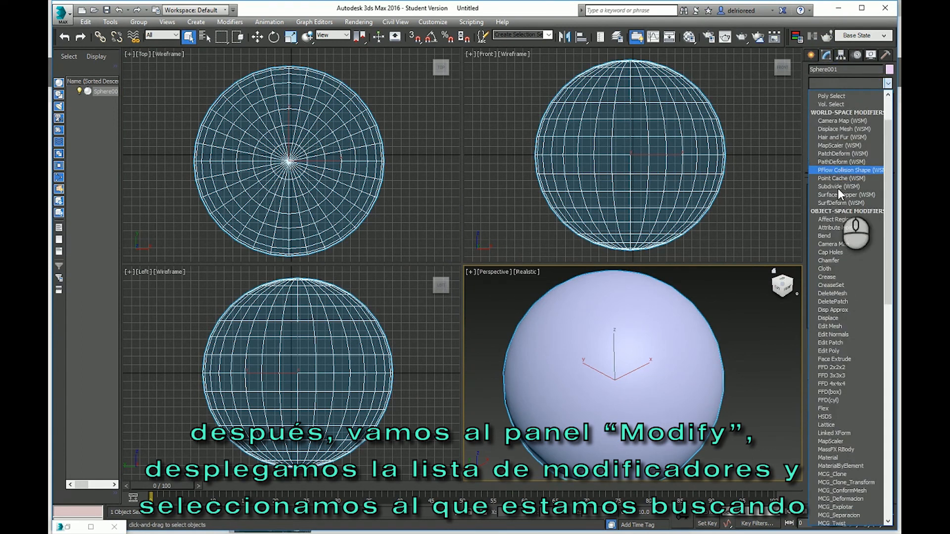
{"action": "left_click", "coordinate": [861, 464]}
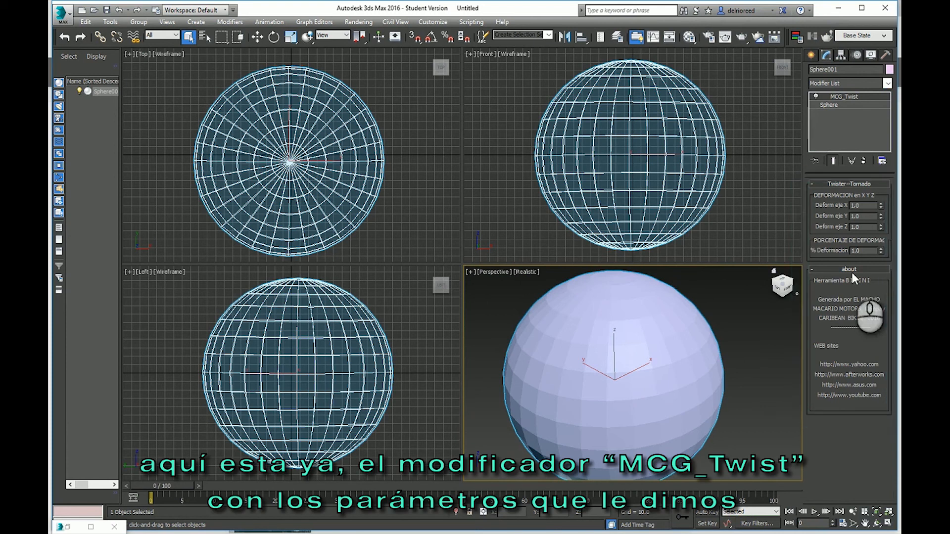
Set the MCG_Twist deformation to 1.6 on X, 0.8 on Y and 0.8 on Z, with % Deformacion at about 68.8
{"action": "left_click", "coordinate": [881, 203]}
{"action": "left_click", "coordinate": [881, 203]}
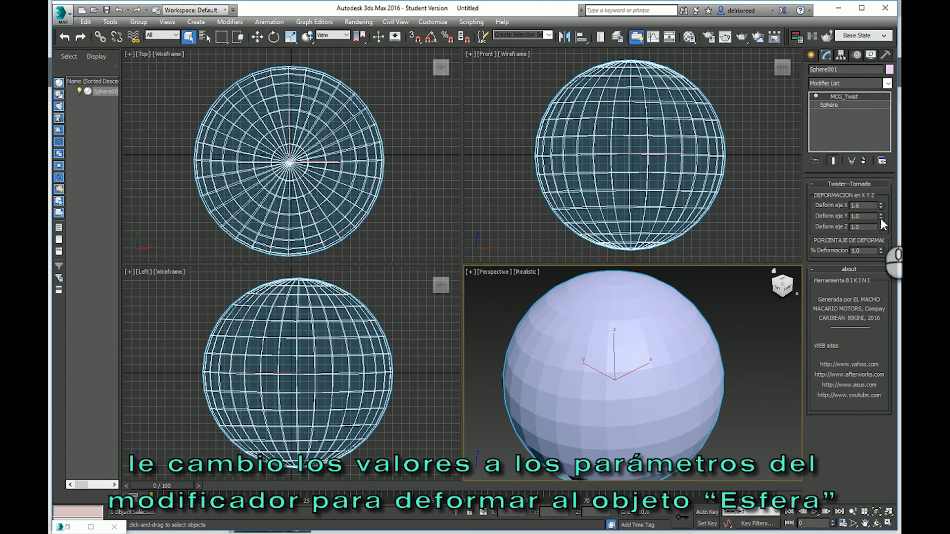
{"action": "left_click", "coordinate": [881, 218]}
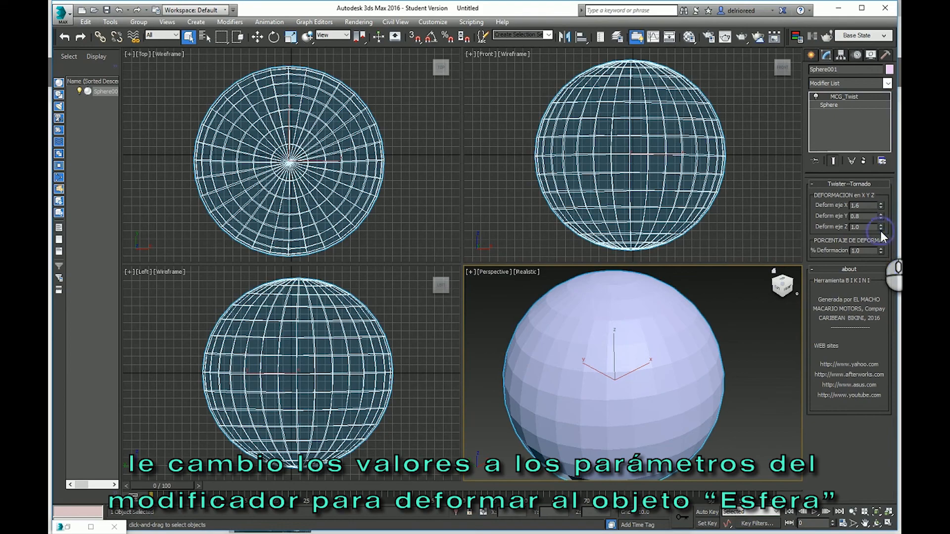
{"action": "left_click", "coordinate": [881, 228]}
{"action": "left_click_drag", "start_coordinate": [881, 251], "coordinate": [877, 431]}
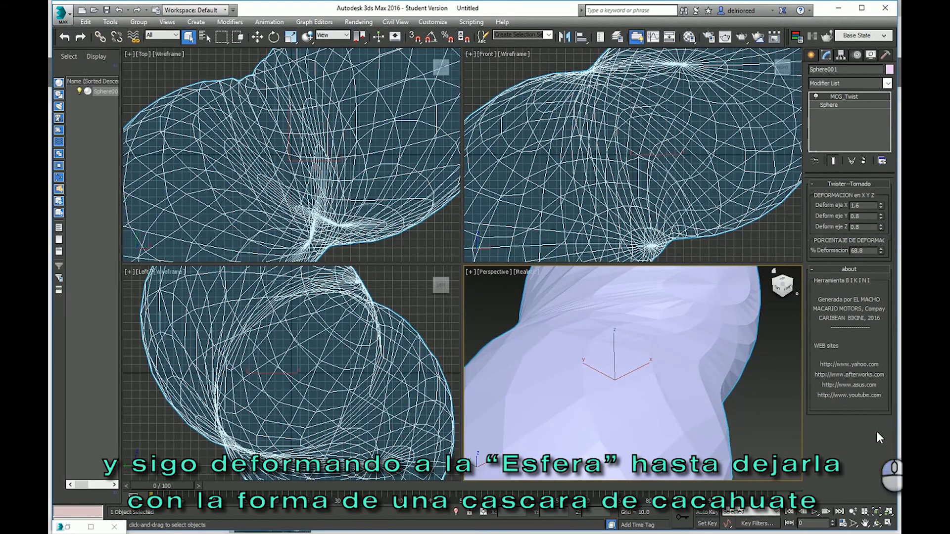
Examine the deformed sphere from several angles and distances in the Perspective viewport
{"action": "scroll", "coordinate": [720, 386], "scroll_direction": "down", "scroll_amount": 5}
{"action": "left_click", "coordinate": [876, 524]}
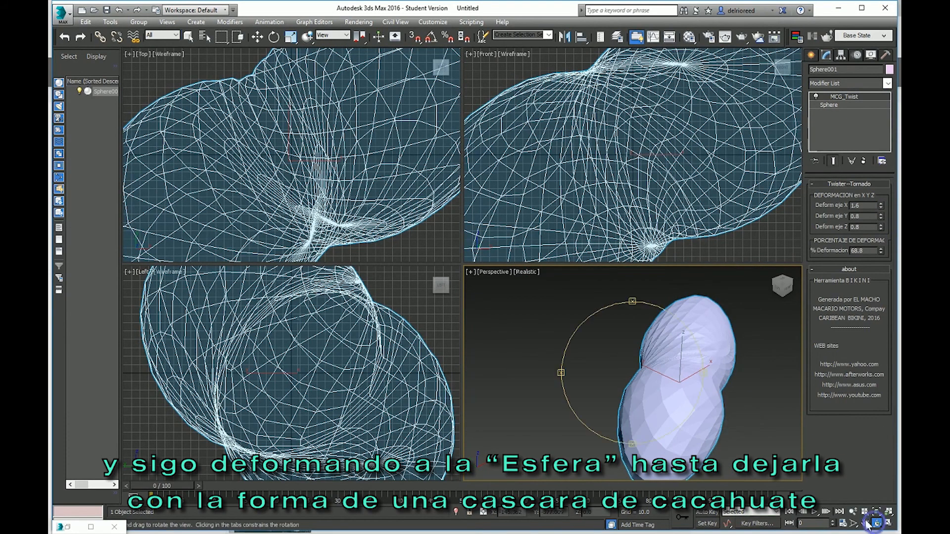
{"action": "left_click_drag", "start_coordinate": [687, 432], "coordinate": [609, 386]}
{"action": "scroll", "coordinate": [739, 388], "scroll_direction": "up", "scroll_amount": 5}
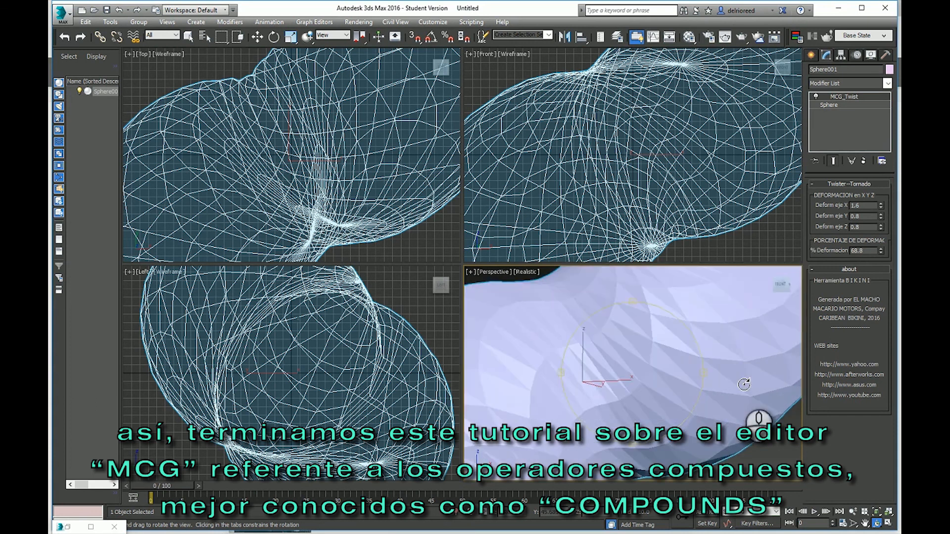
{"action": "scroll", "coordinate": [737, 386], "scroll_direction": "down", "scroll_amount": 7}
{"action": "scroll", "coordinate": [728, 389], "scroll_direction": "up", "scroll_amount": 2}
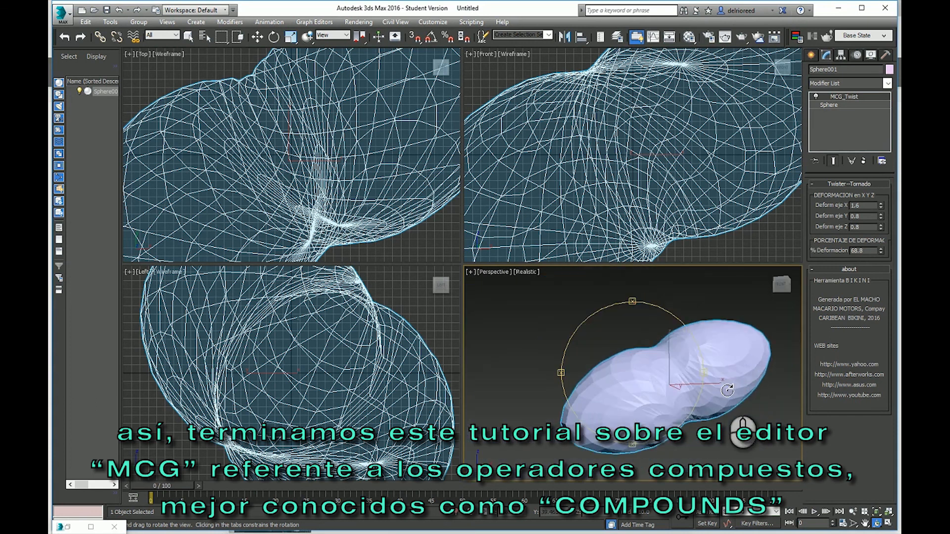
{"action": "left_click_drag", "start_coordinate": [651, 391], "coordinate": [640, 363]}
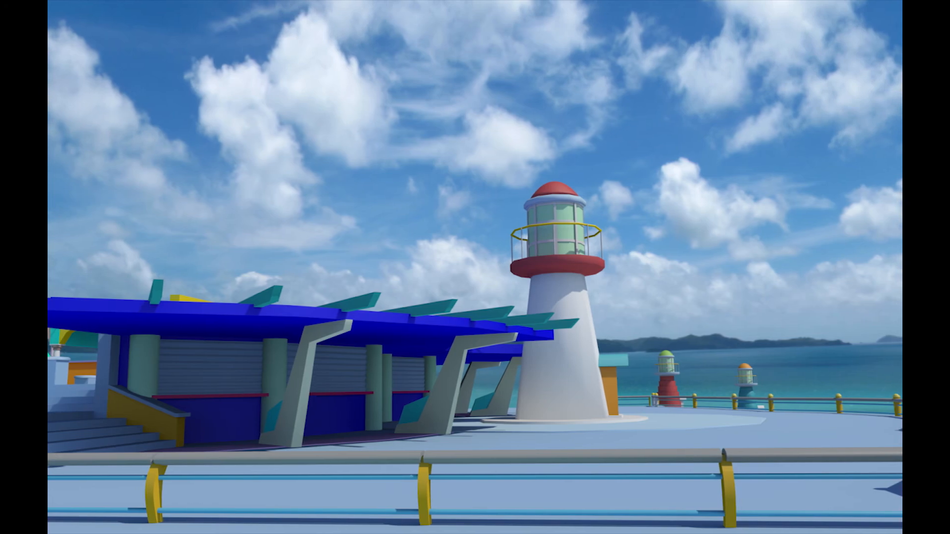